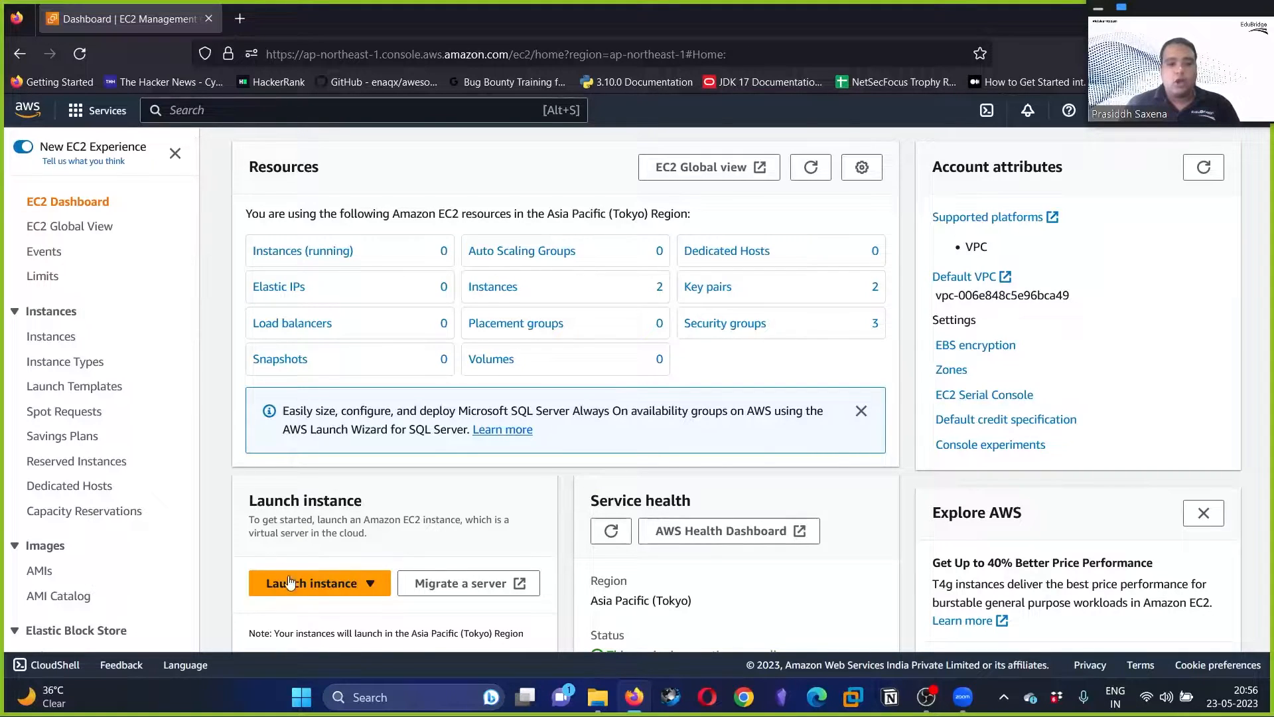
- Start launching a new EC2 instance and name it WordpressDemo
click(303, 584)
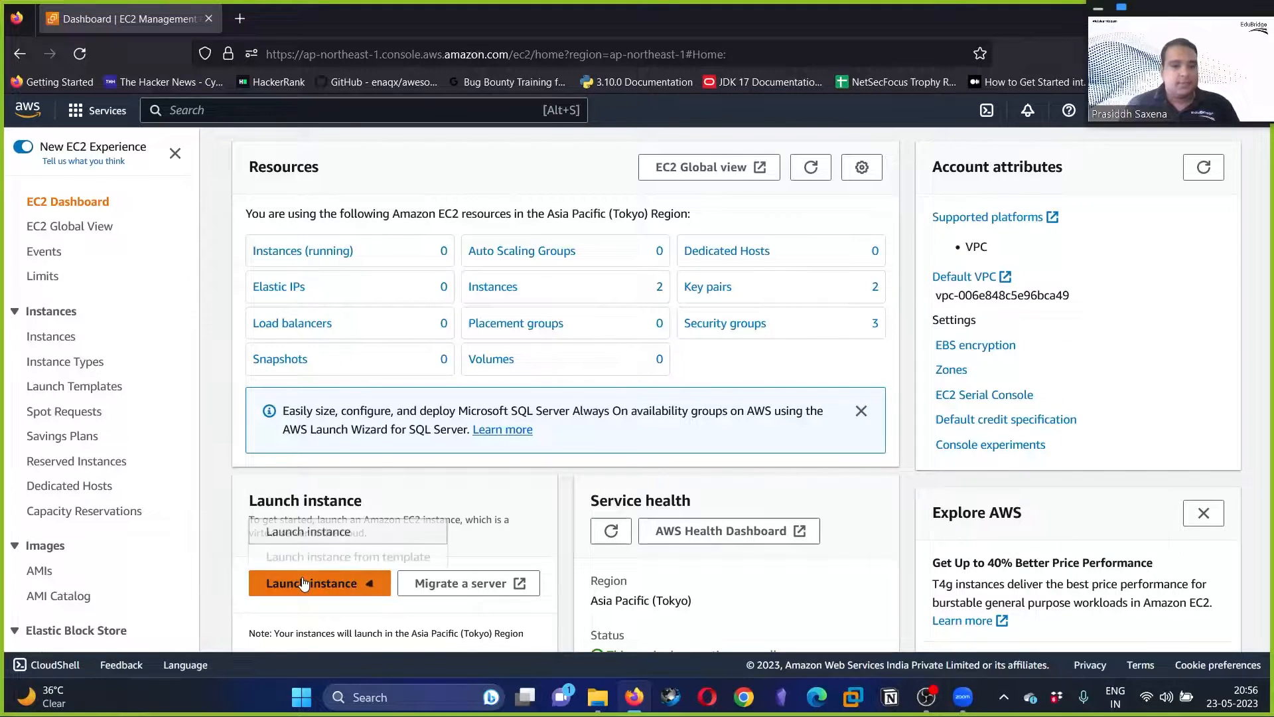
click(310, 532)
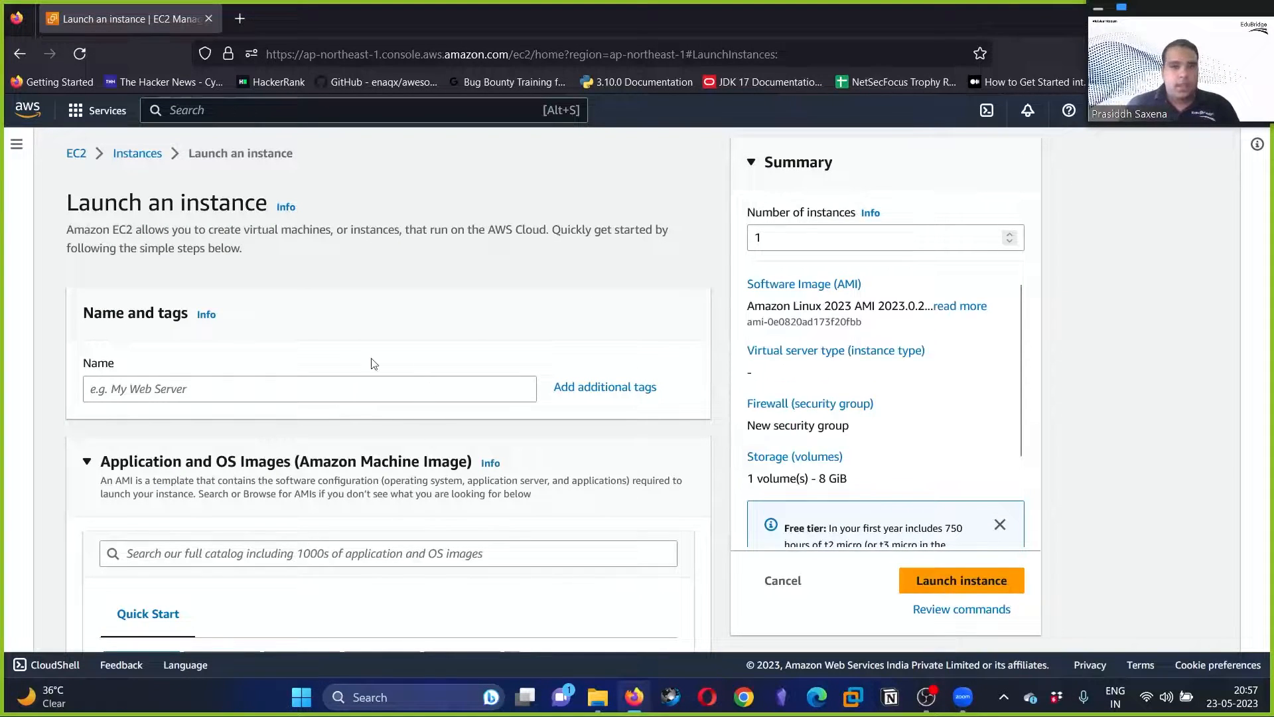
click(174, 395)
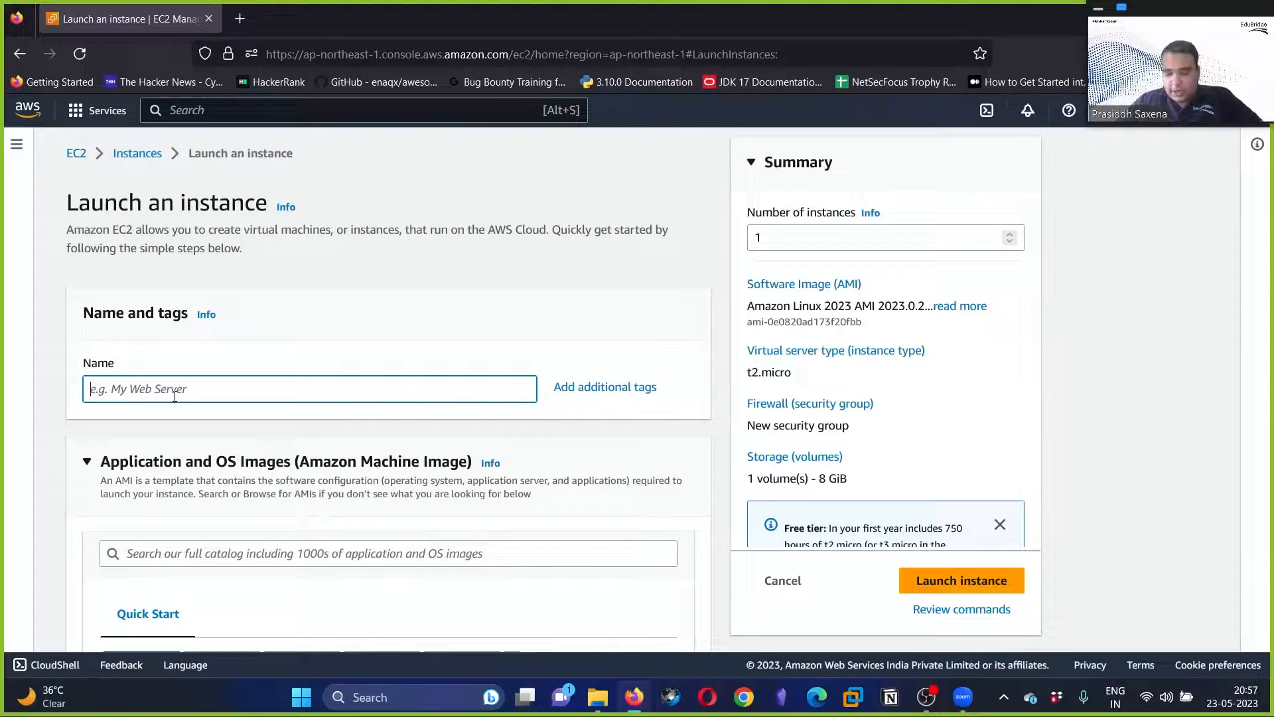
text(Word)
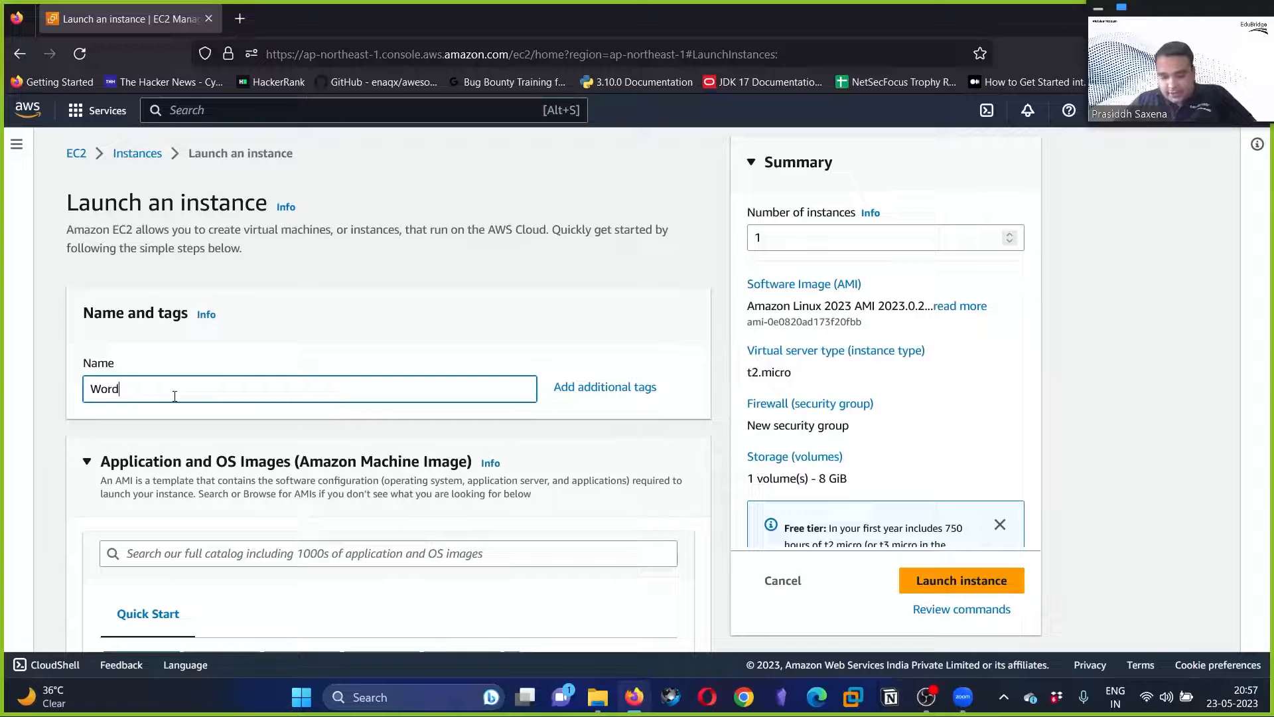
text(pressDemo)
- Search the AWS Marketplace AMIs for wordpress and choose WordPress Certified by Bitnami and Automattic as the instance's image
scroll(372, 427, down, 1)
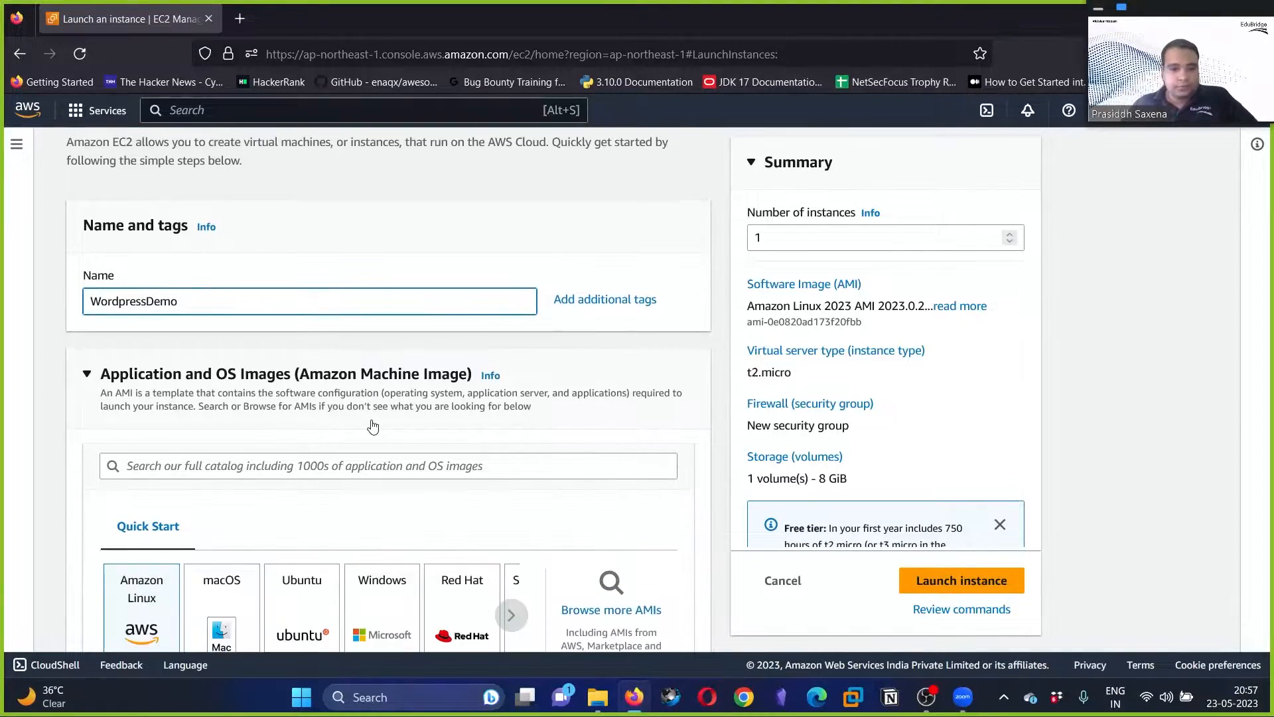
scroll(382, 415, down, 1)
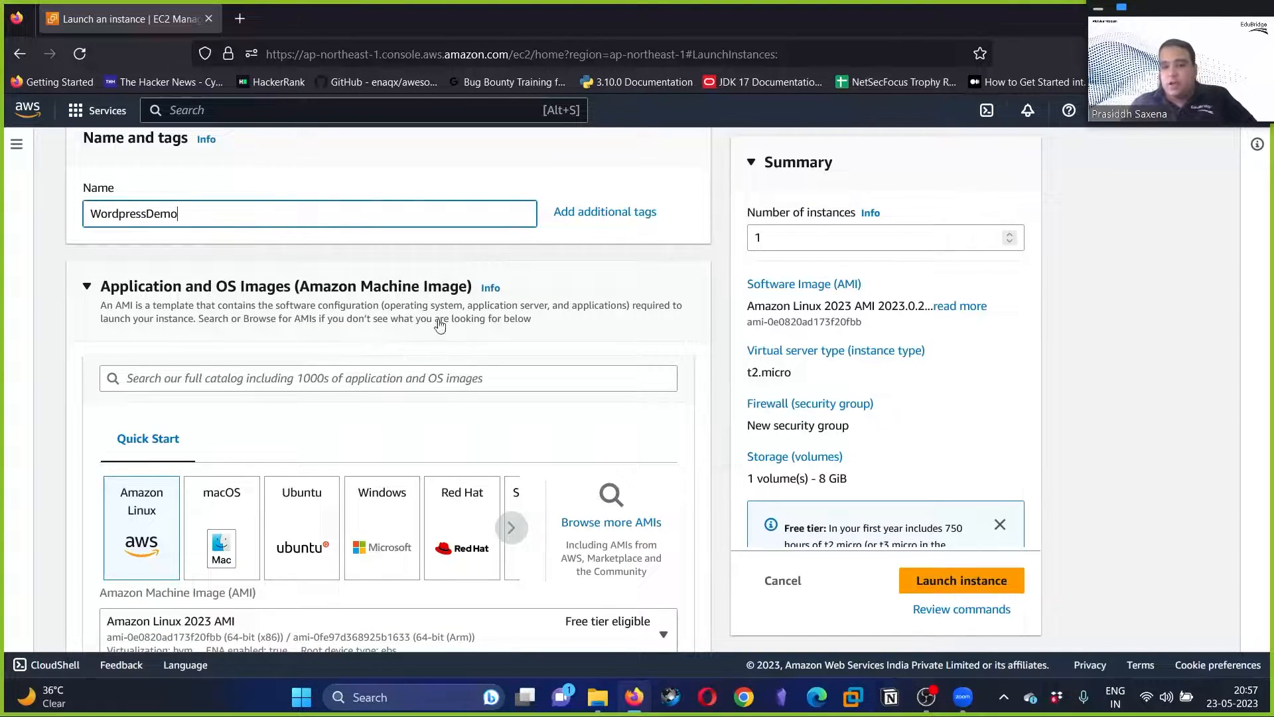
click(631, 530)
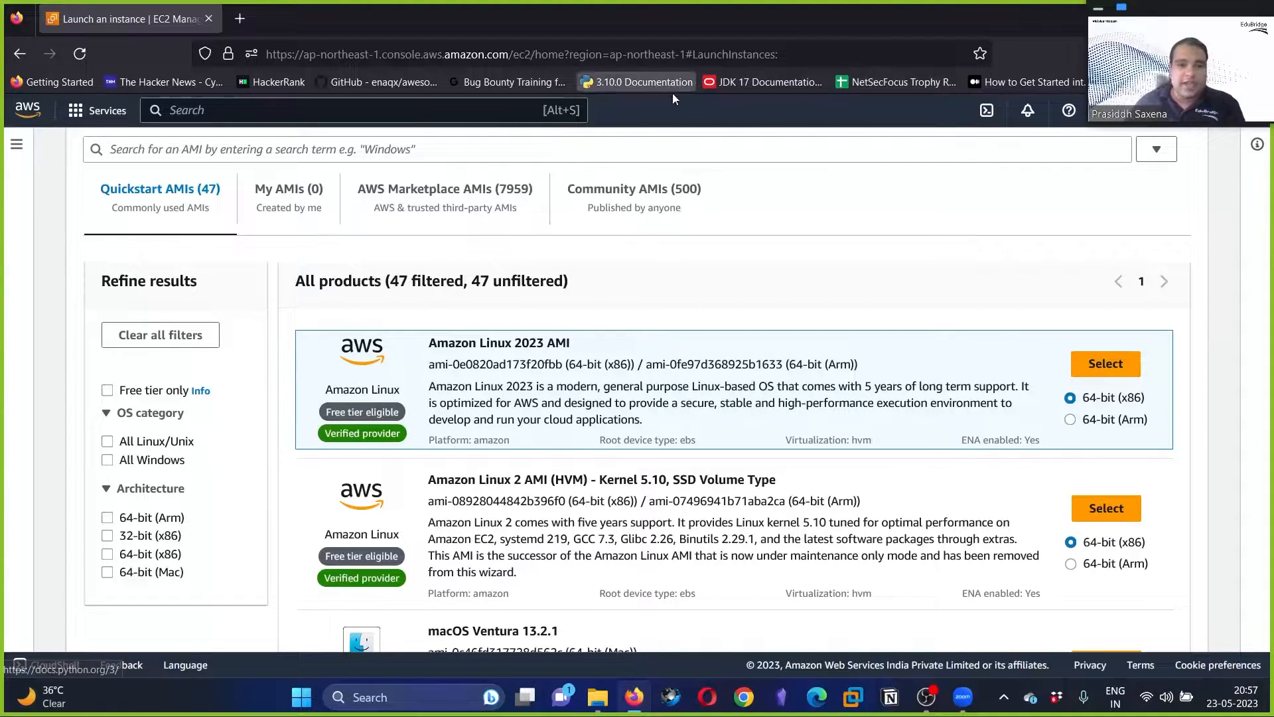
click(395, 197)
click(356, 257)
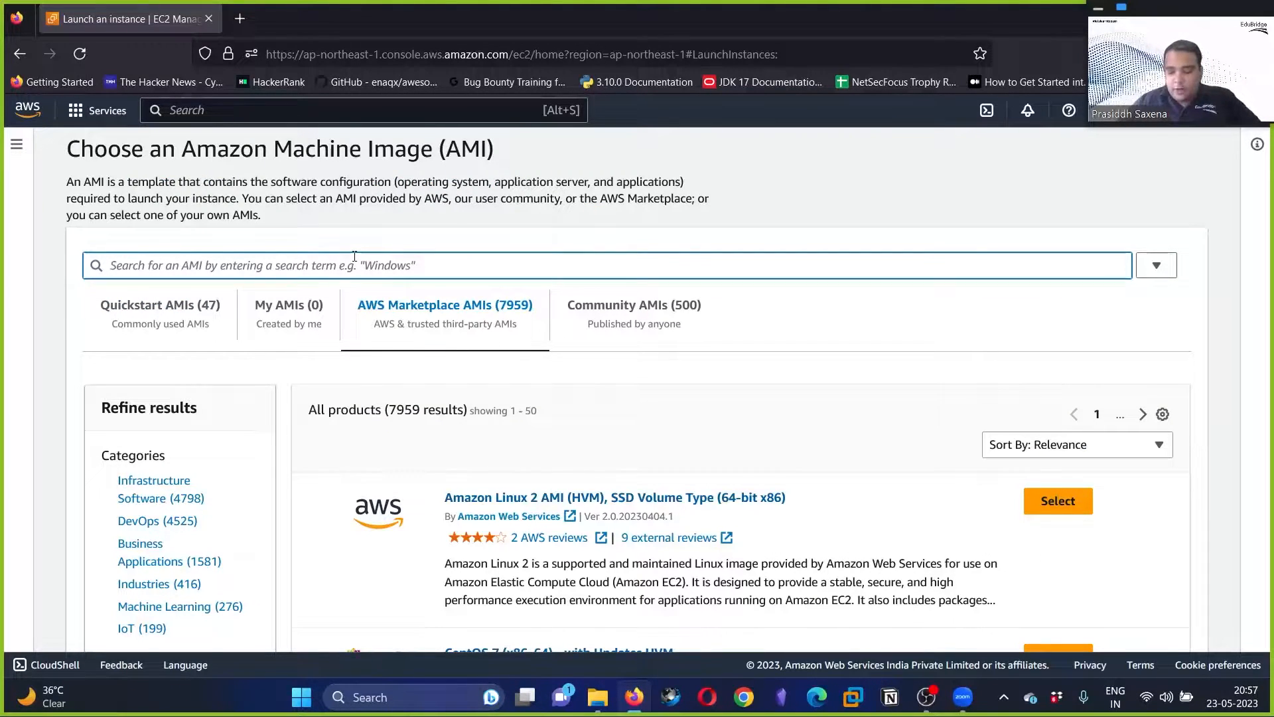
text(wordpress)
key(Return)
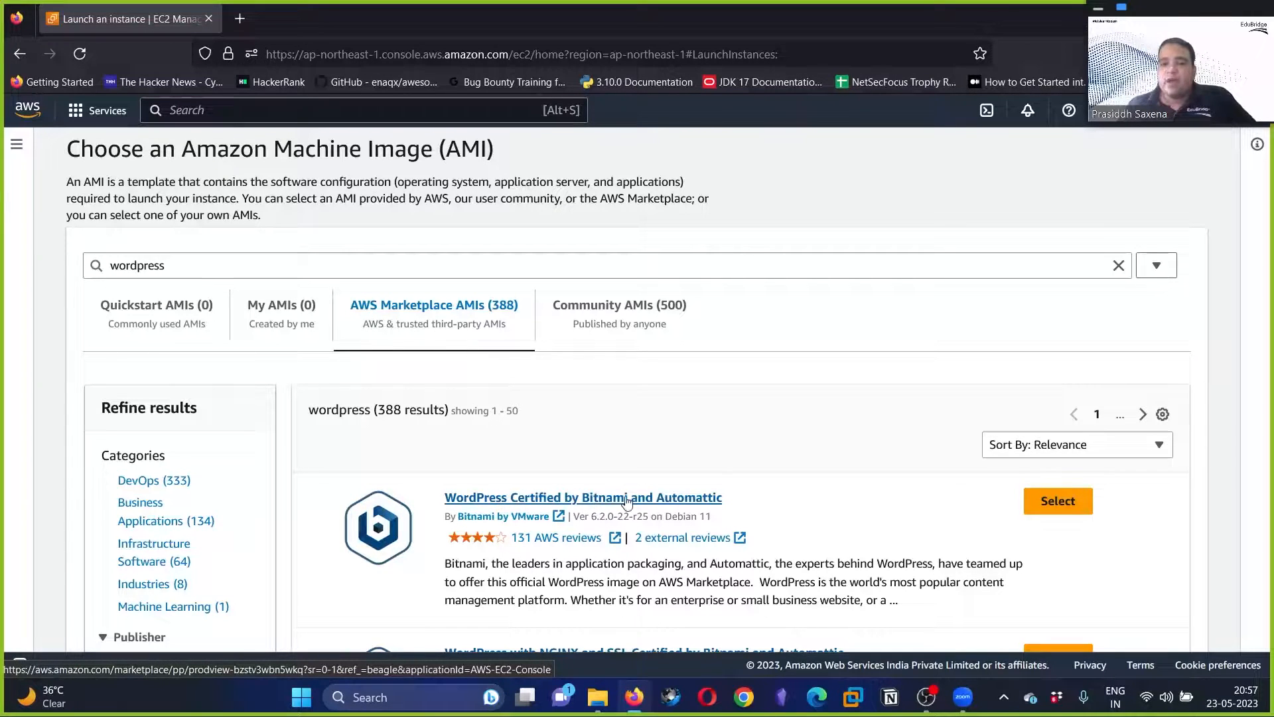
click(1051, 512)
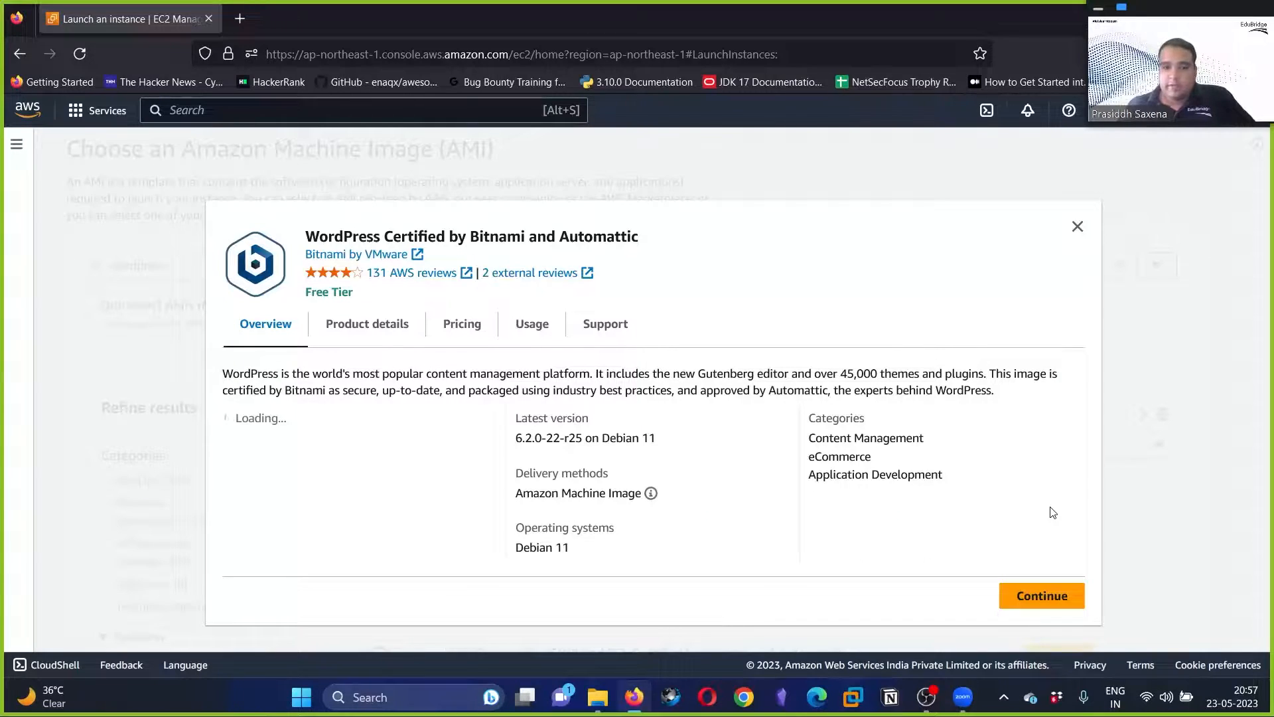
click(1036, 597)
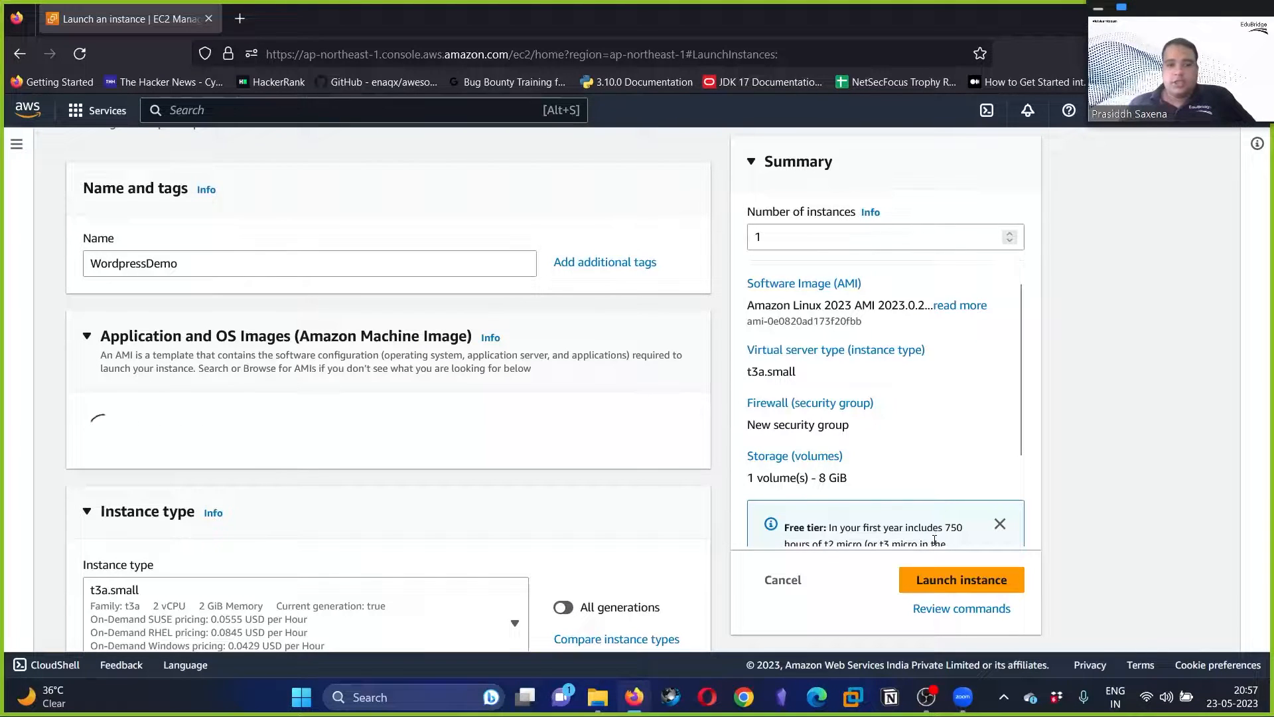
- Examine the available instance types and keep t3a.small for the instance
scroll(326, 419, down, 3)
scroll(326, 419, down, 6)
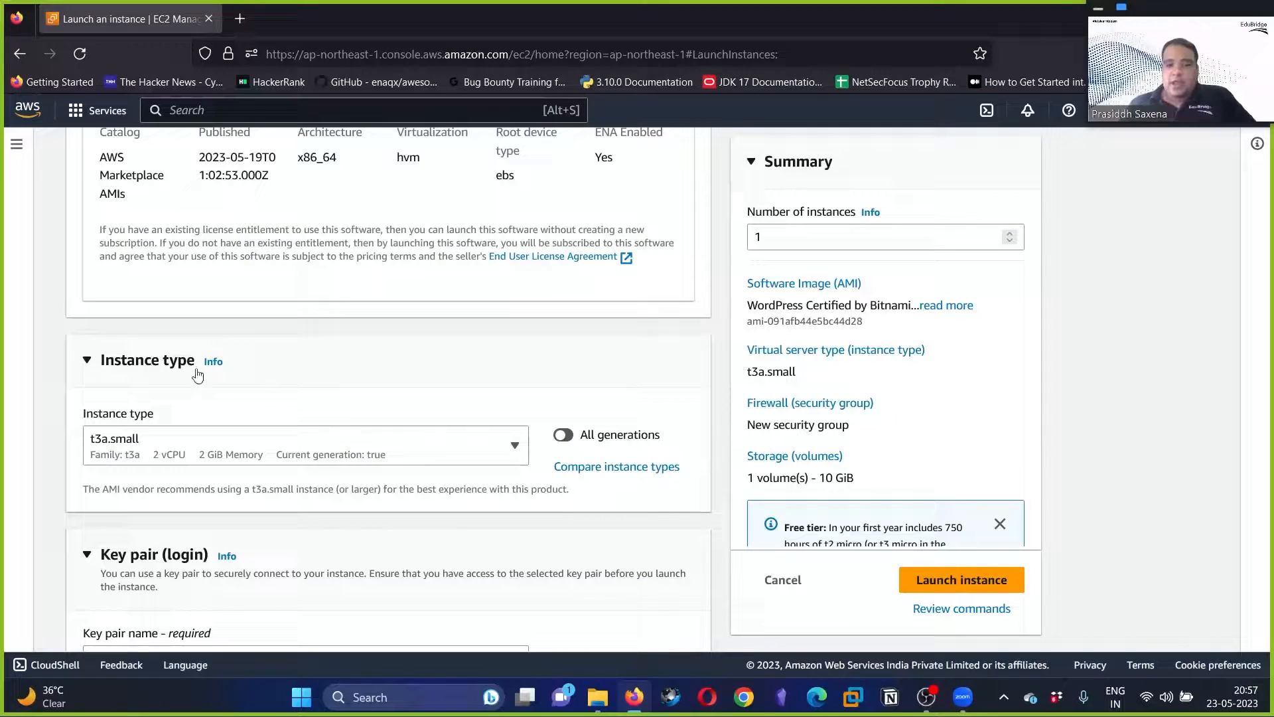
click(120, 458)
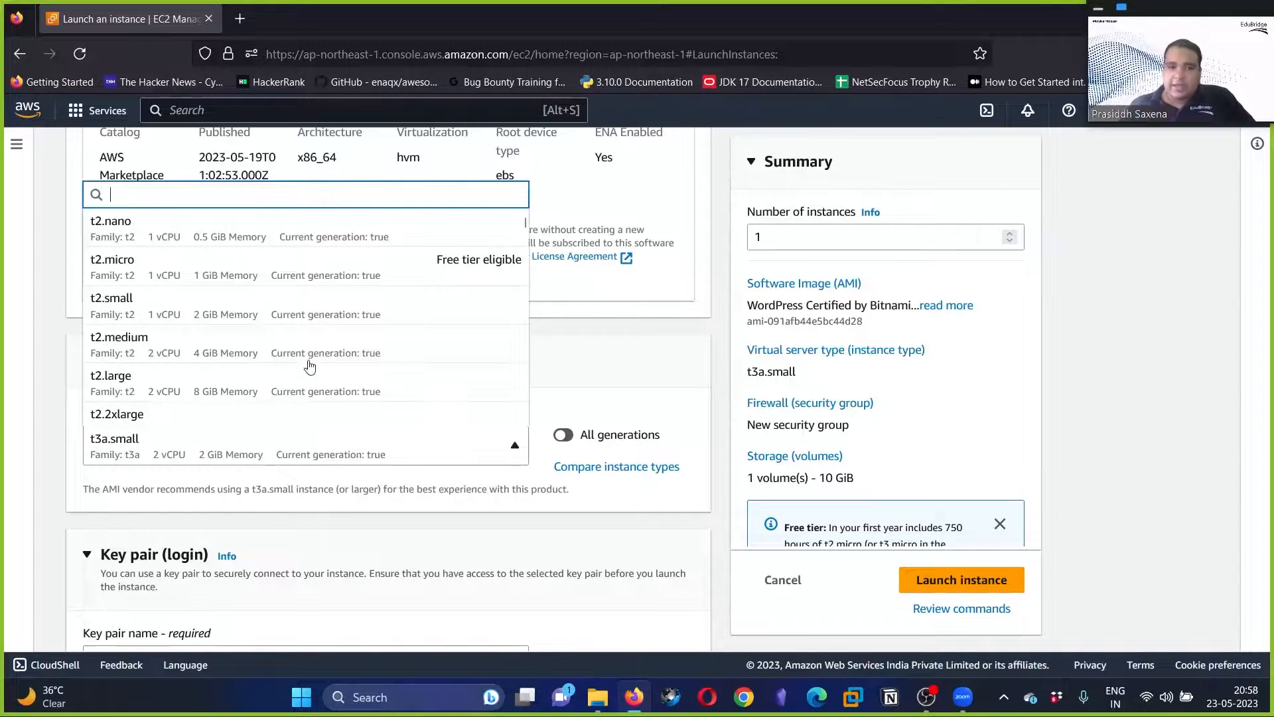
click(237, 481)
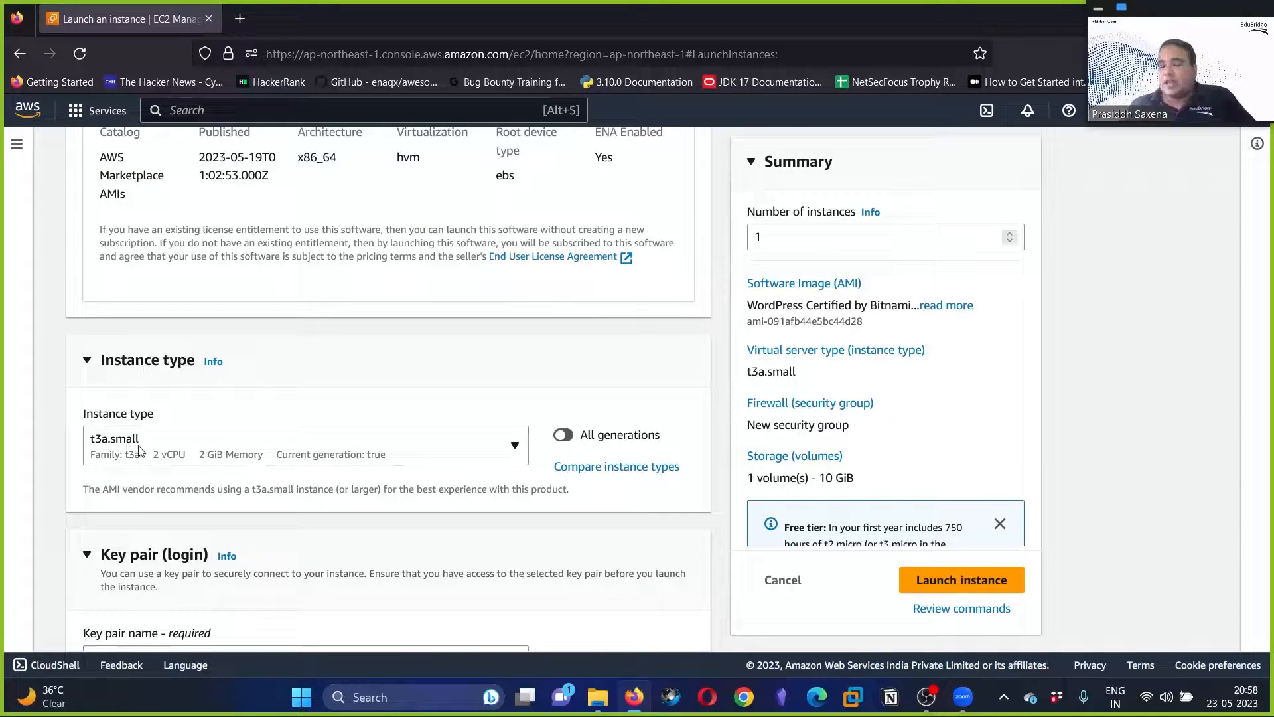
- Create an RSA key pair named WordpressDemoKeypair in .pem format for the instance and dismiss the download list
scroll(158, 460, down, 4)
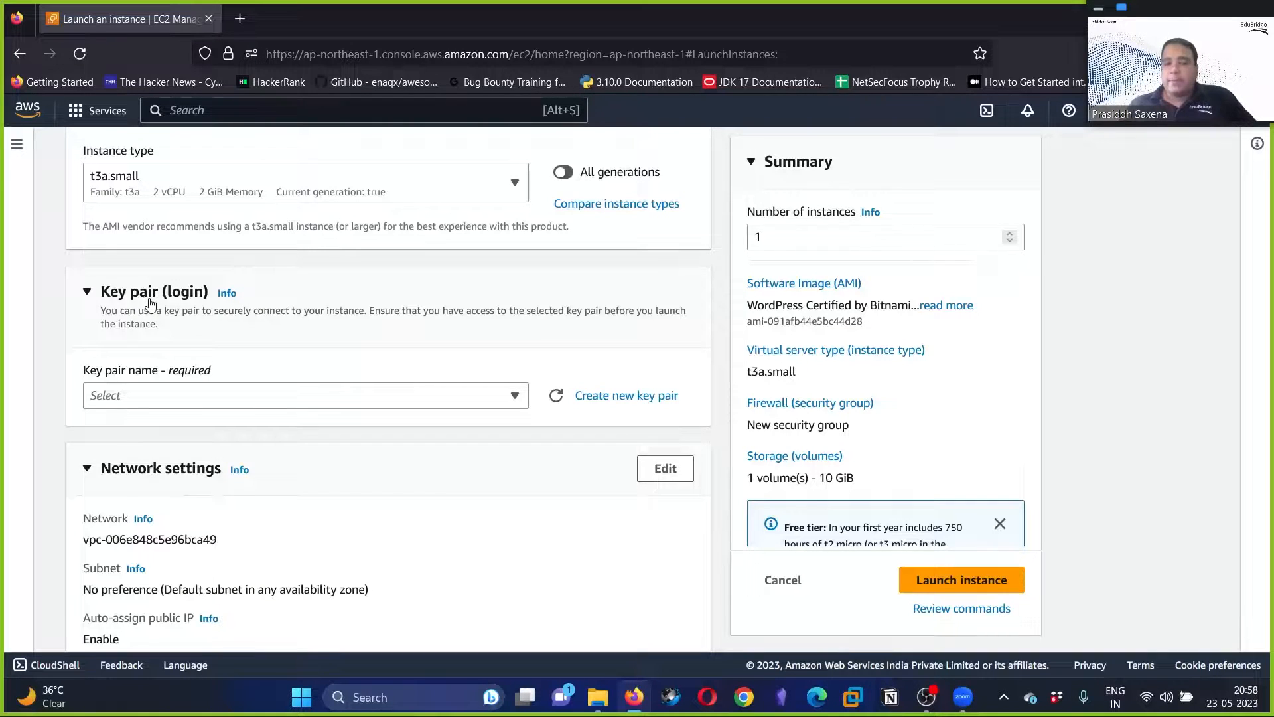
click(625, 397)
click(558, 276)
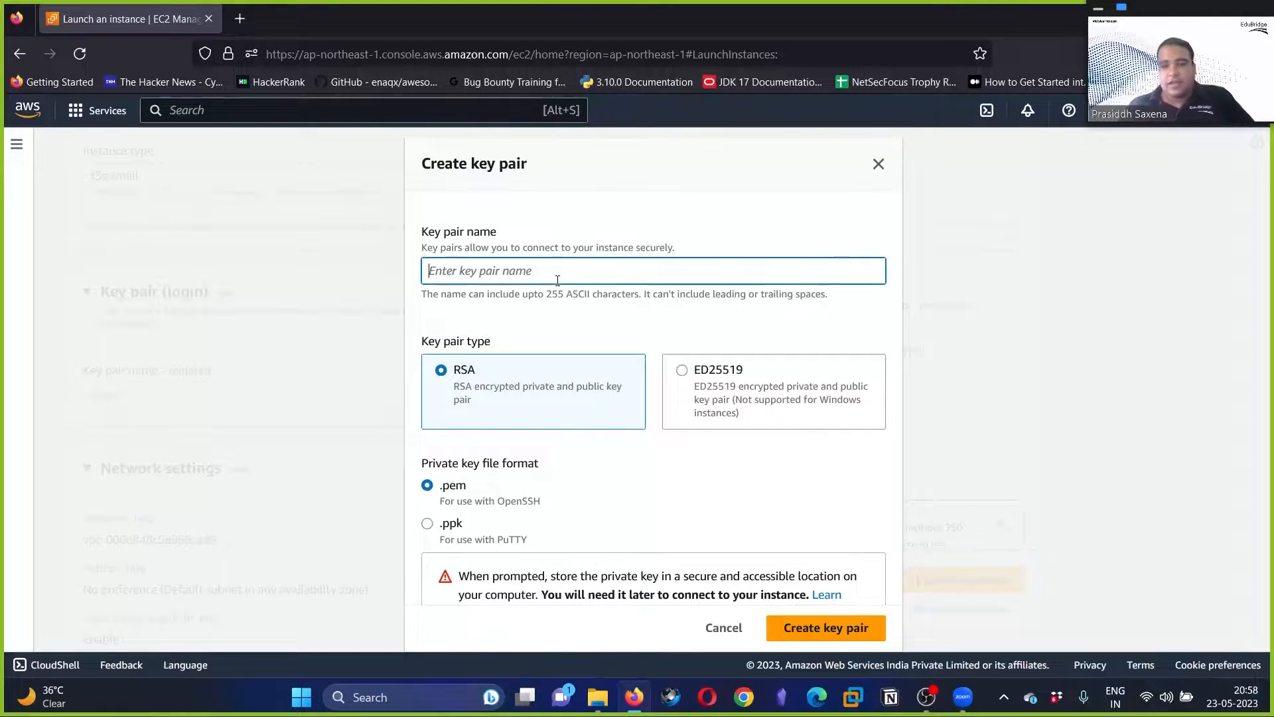
text(WordpressDe)
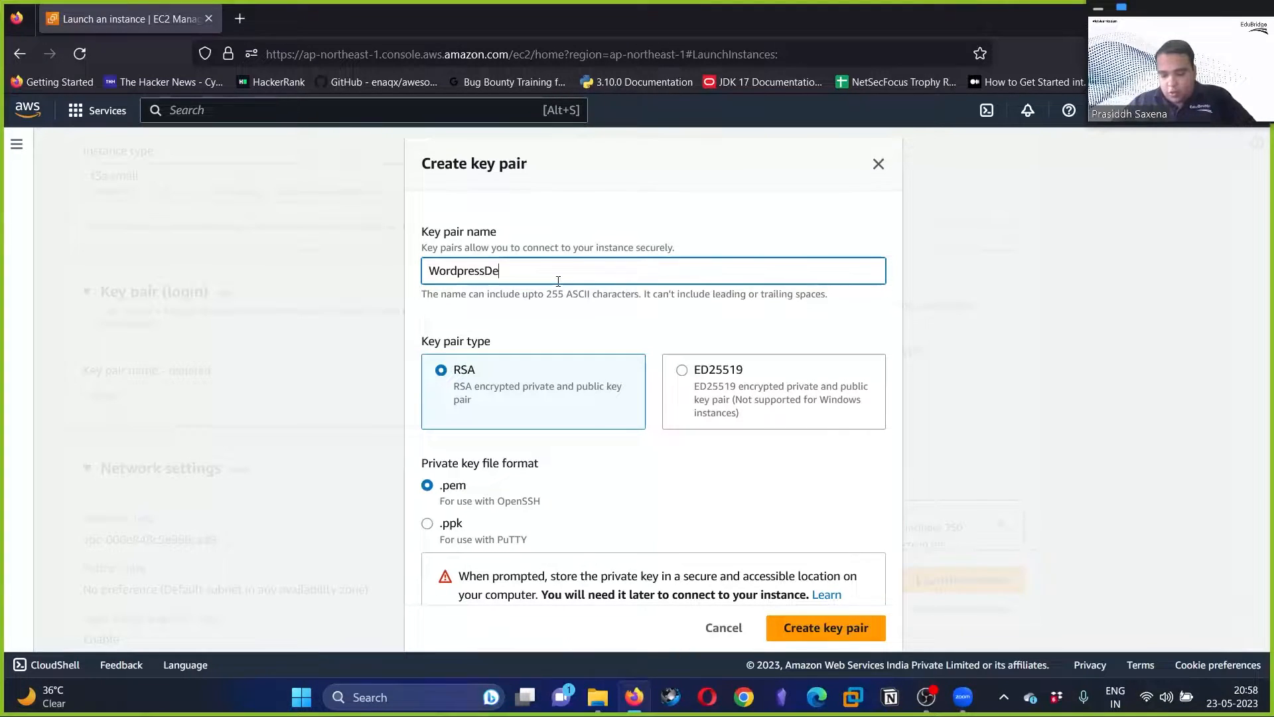
text(moKeypair)
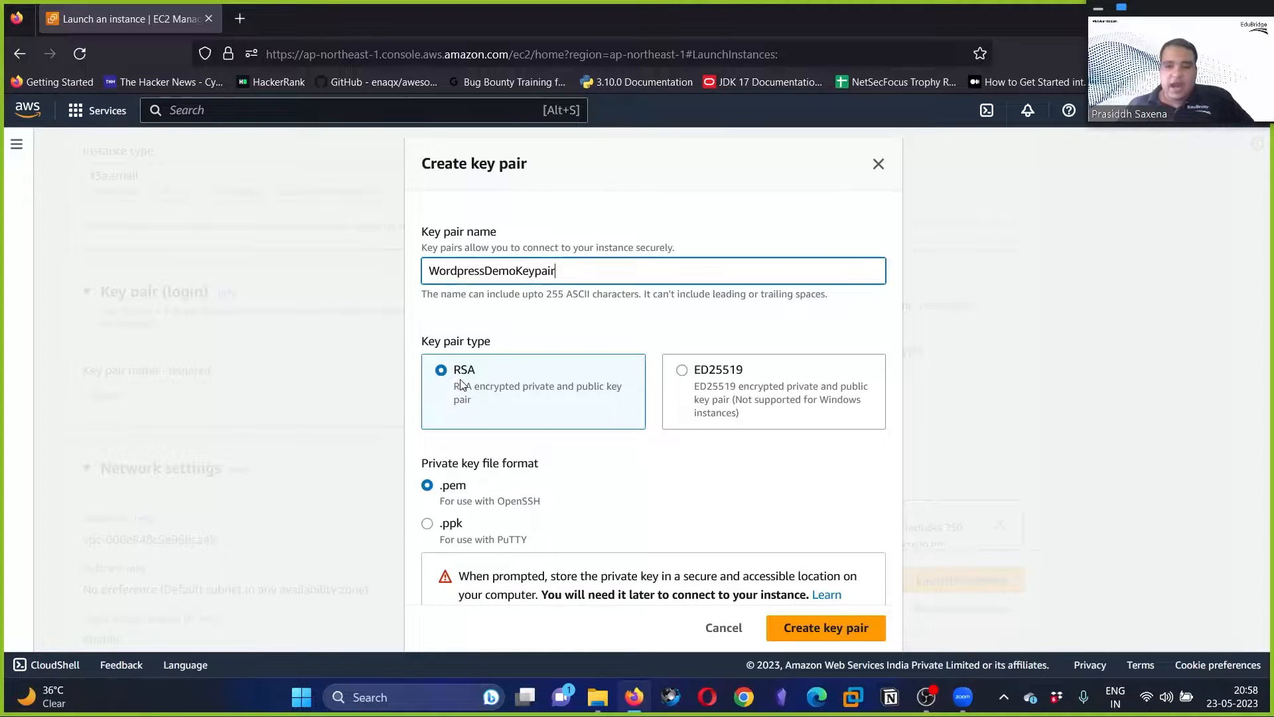
scroll(462, 384, down, 1)
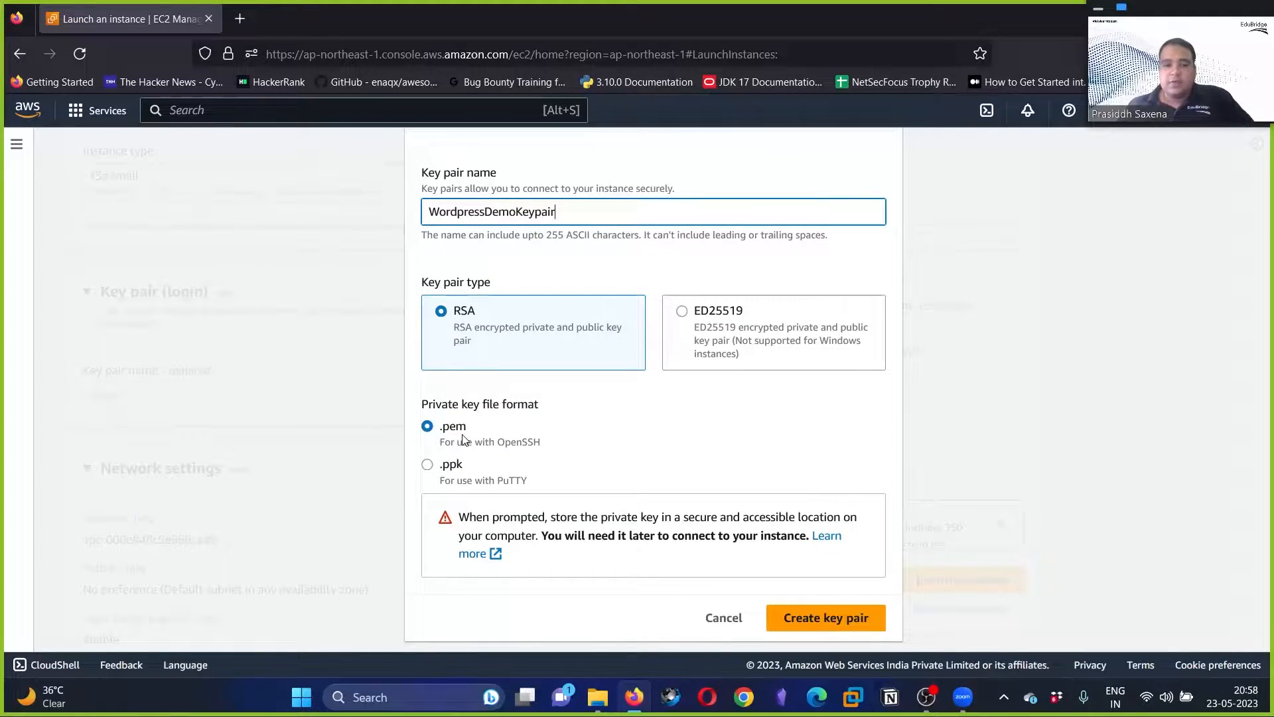
click(829, 618)
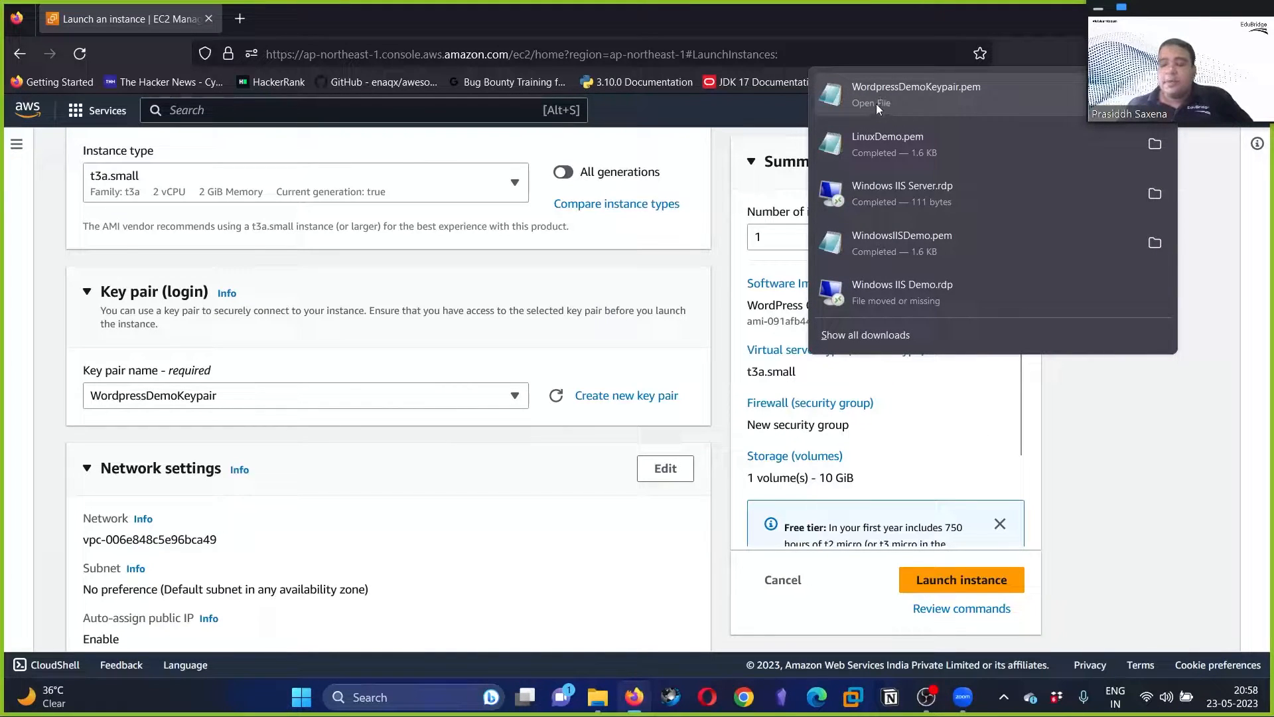
click(722, 300)
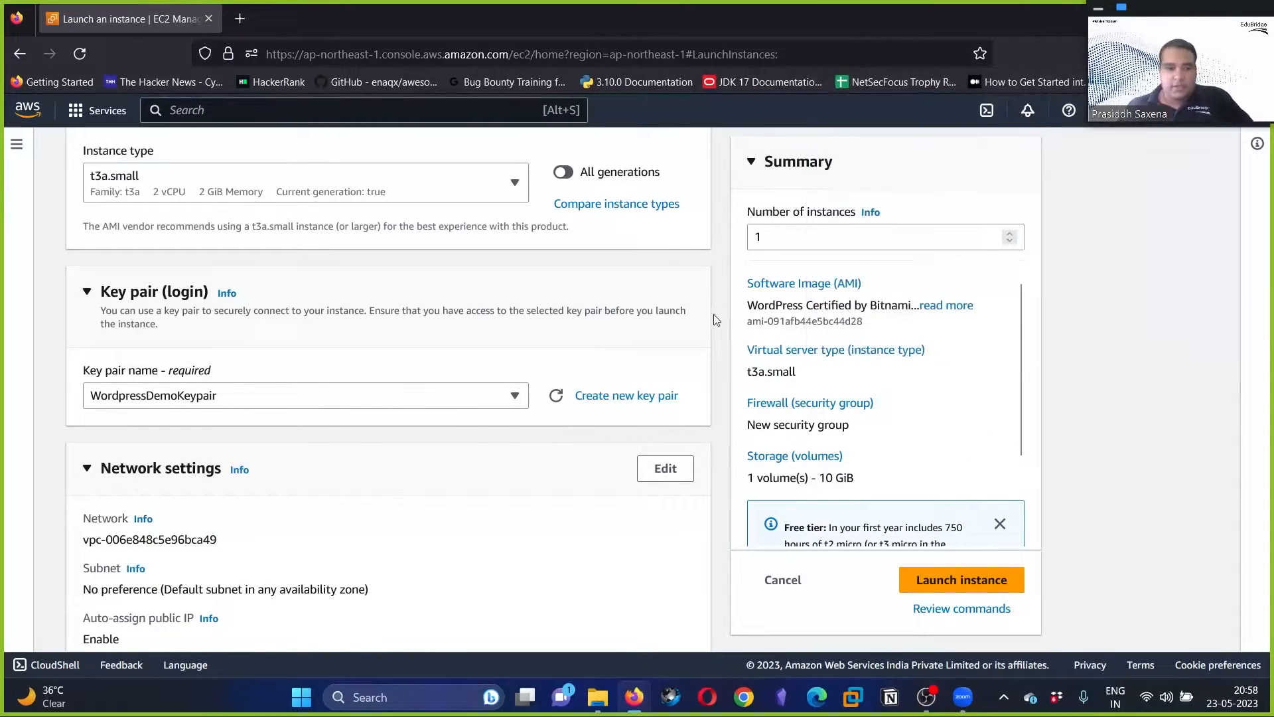
- Open the network settings for editing and review the VPC, public IP and inbound security group rules for SSH, HTTP and HTTPS
scroll(236, 479, down, 3)
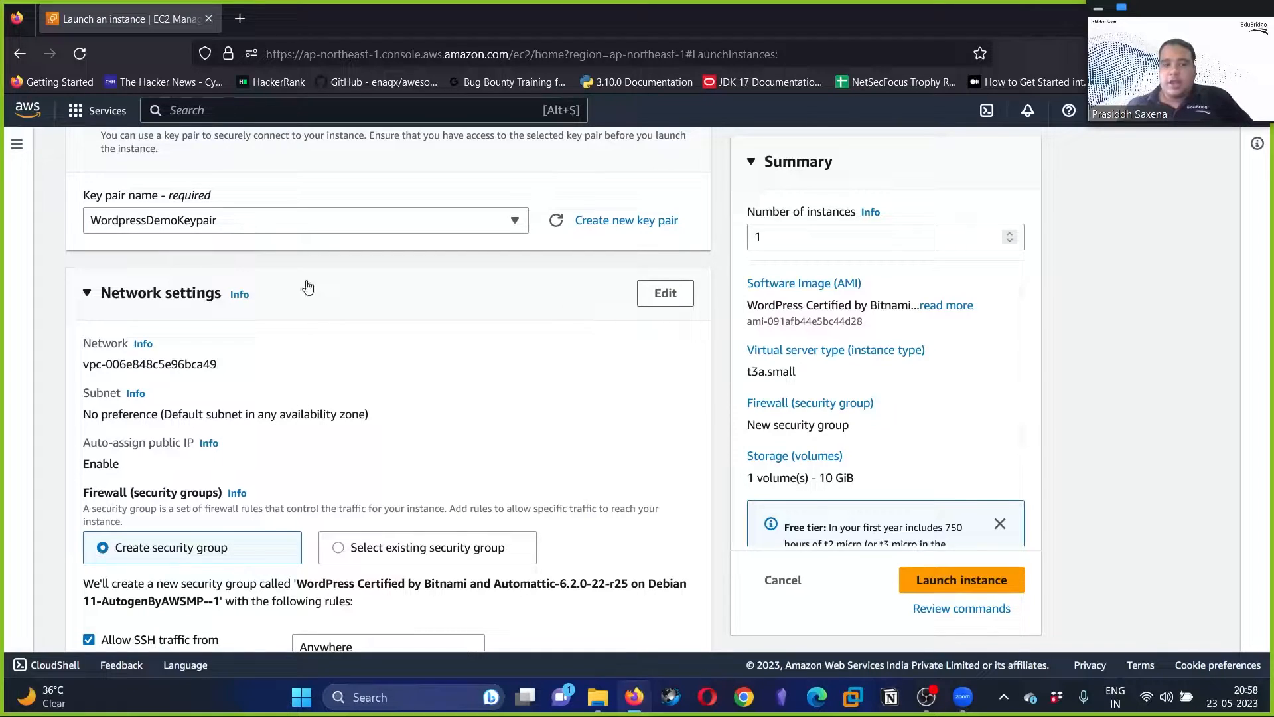
click(655, 293)
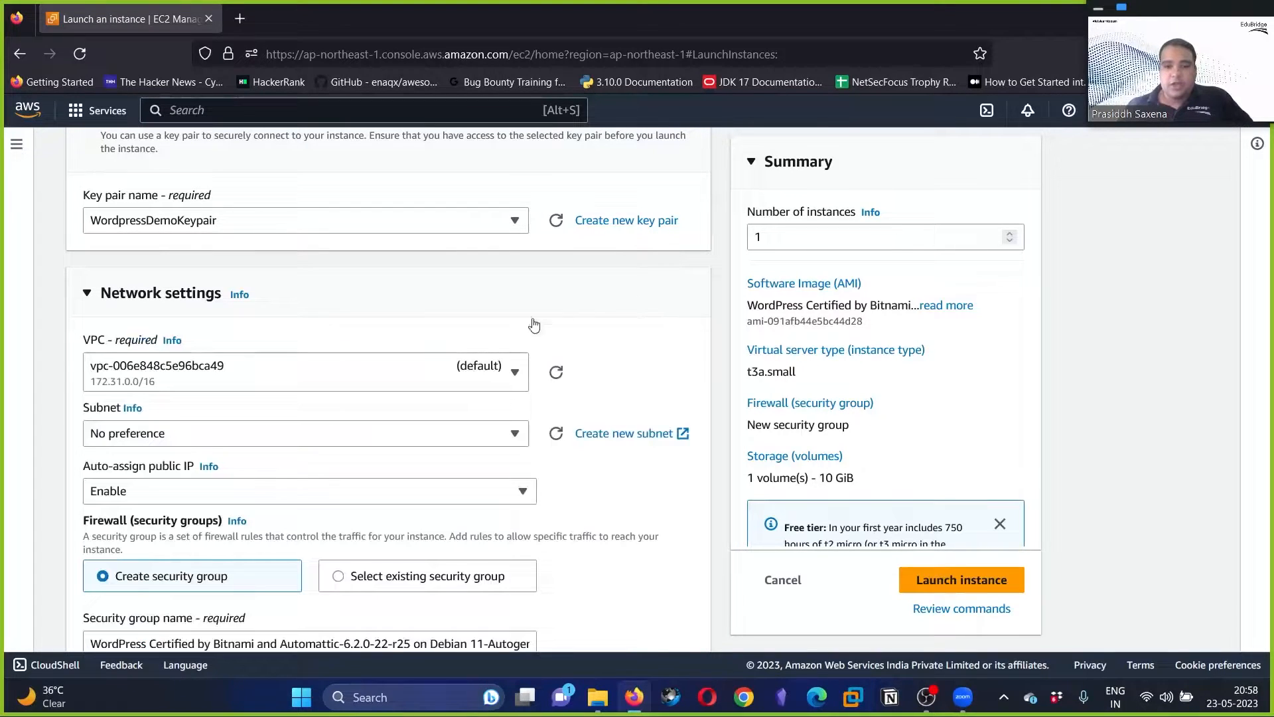
scroll(456, 309, down, 2)
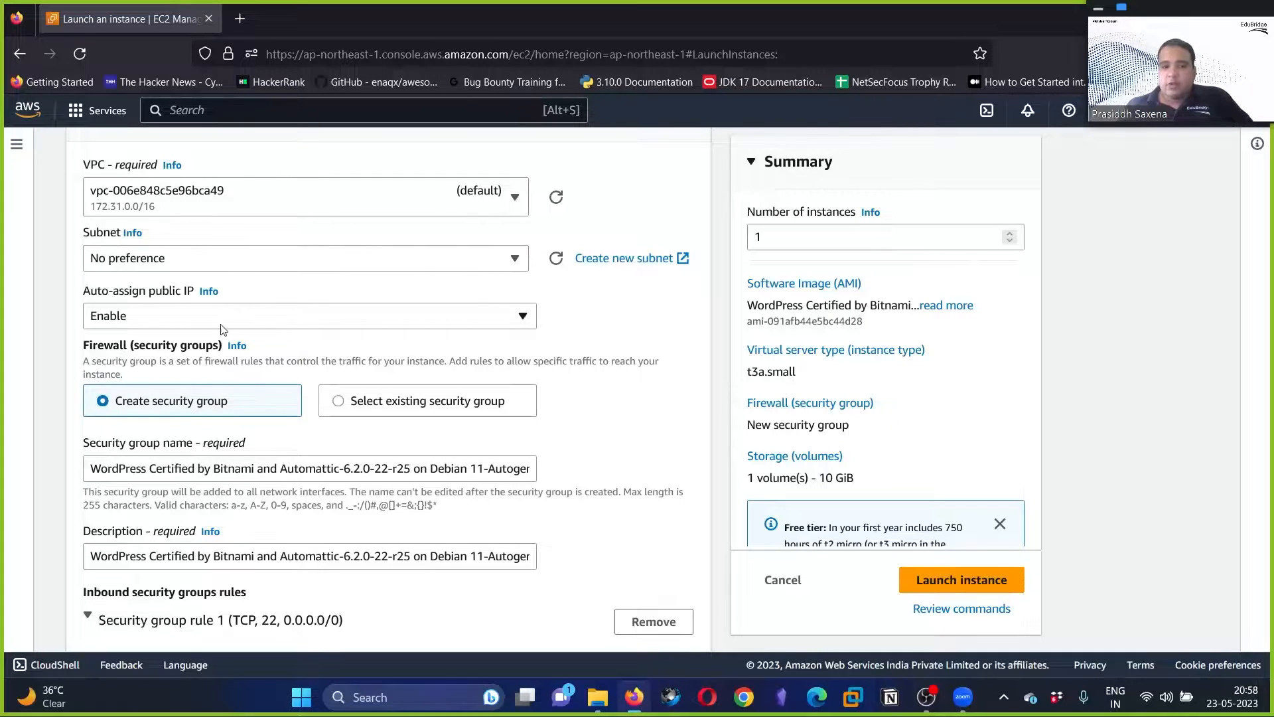
scroll(224, 329, down, 3)
scroll(229, 348, down, 3)
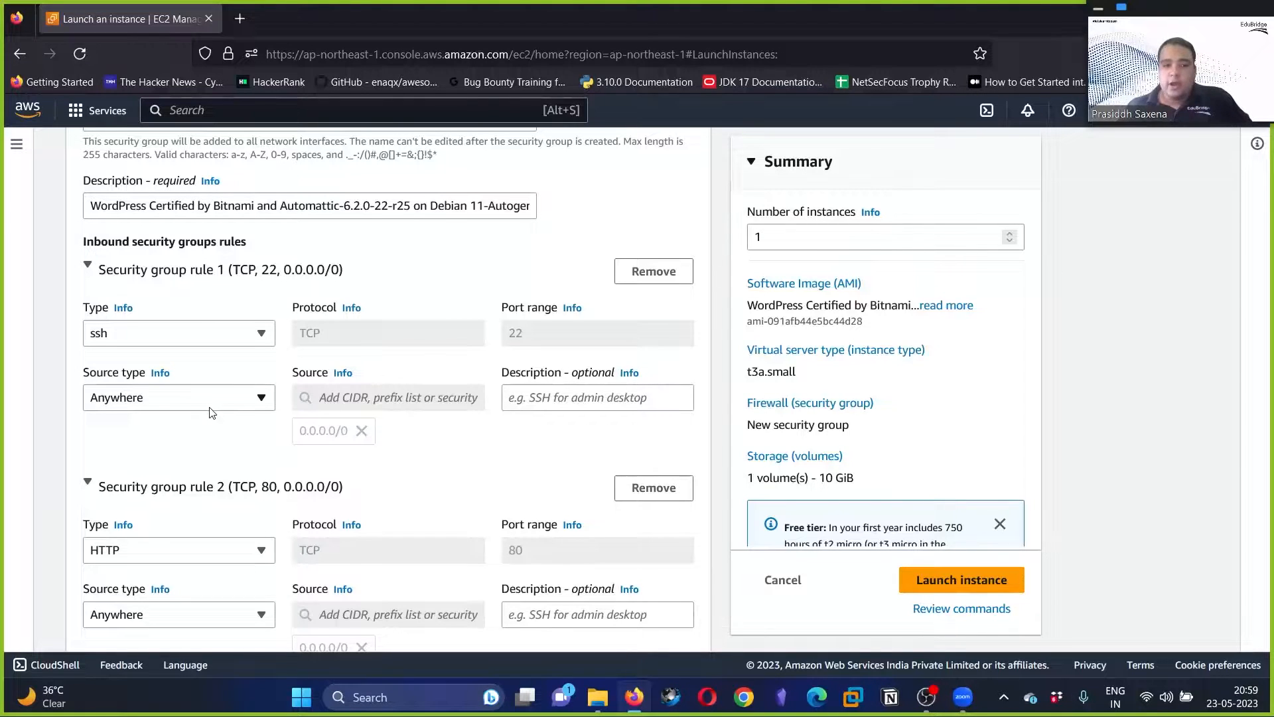
scroll(212, 411, down, 1)
scroll(133, 193, up, 1)
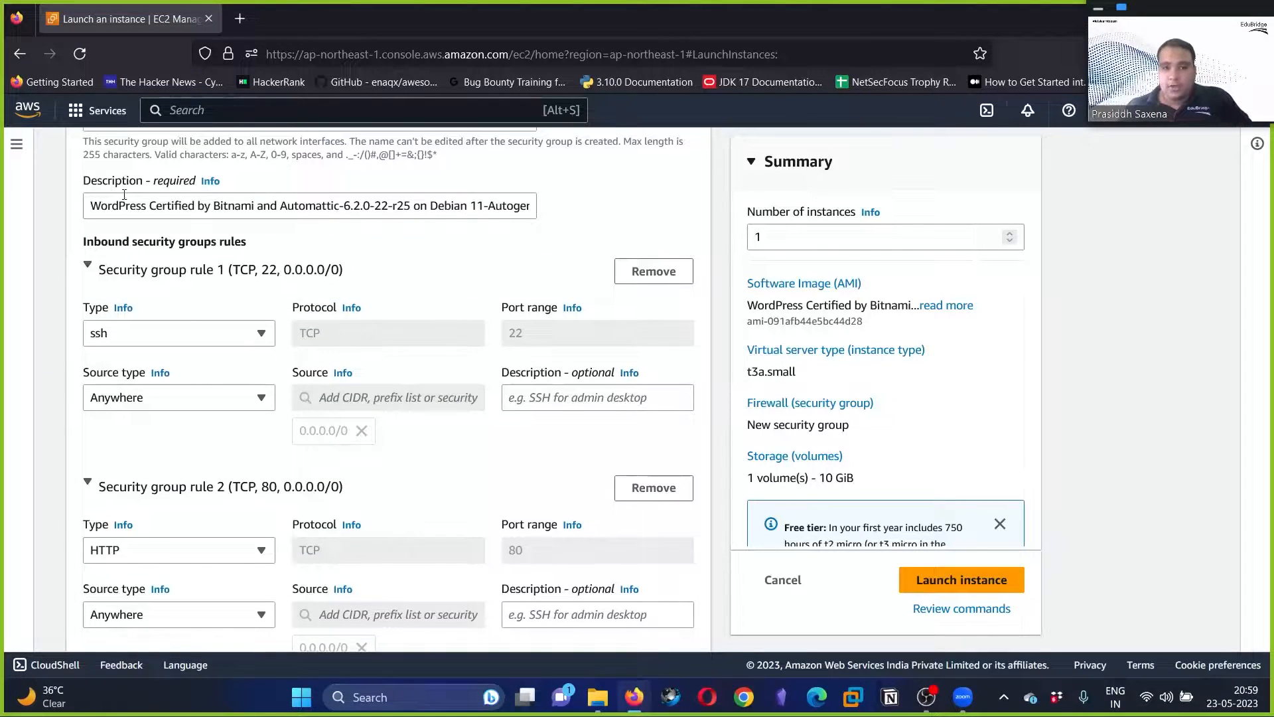
scroll(177, 359, down, 2)
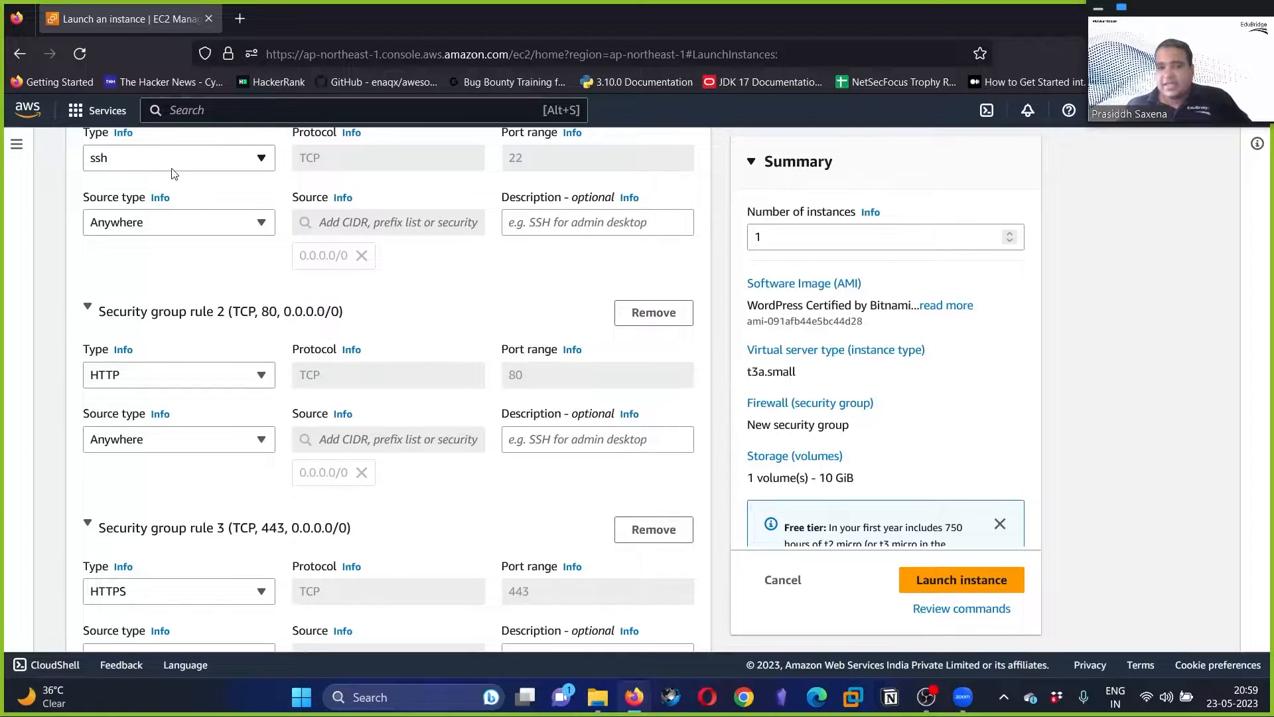
scroll(140, 394, down, 1)
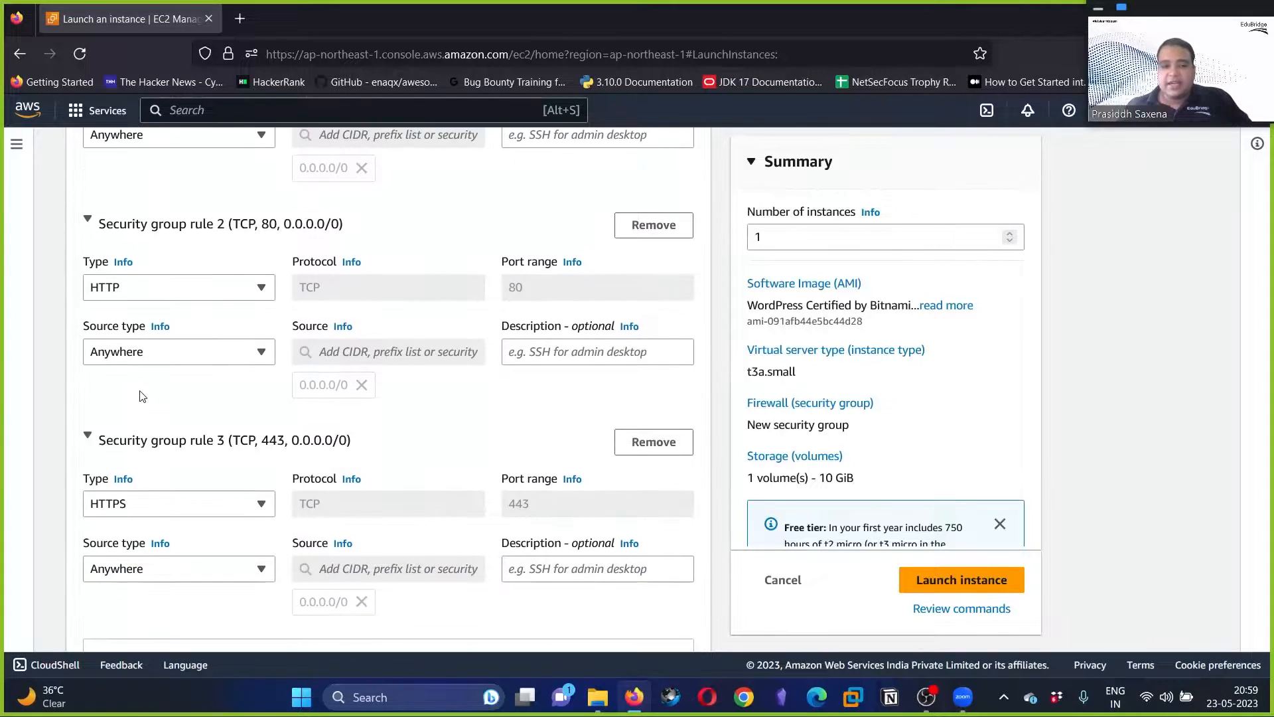
scroll(159, 504, down, 2)
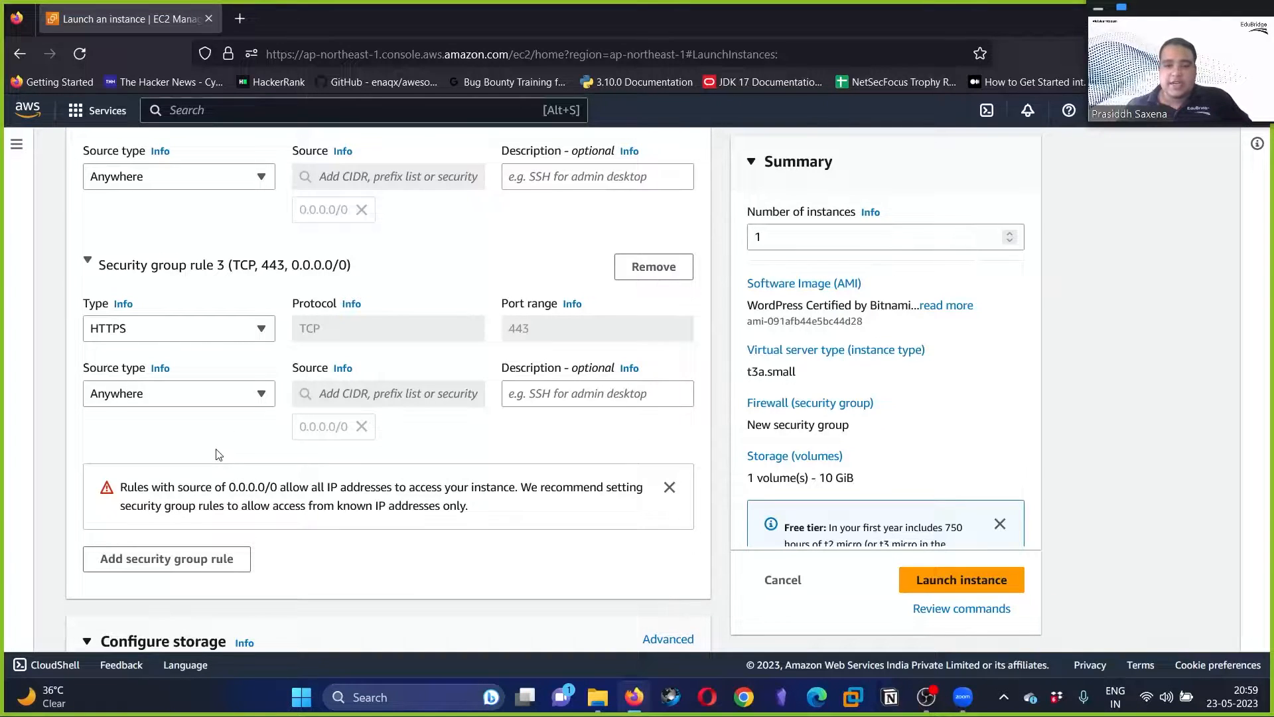
scroll(216, 455, down, 2)
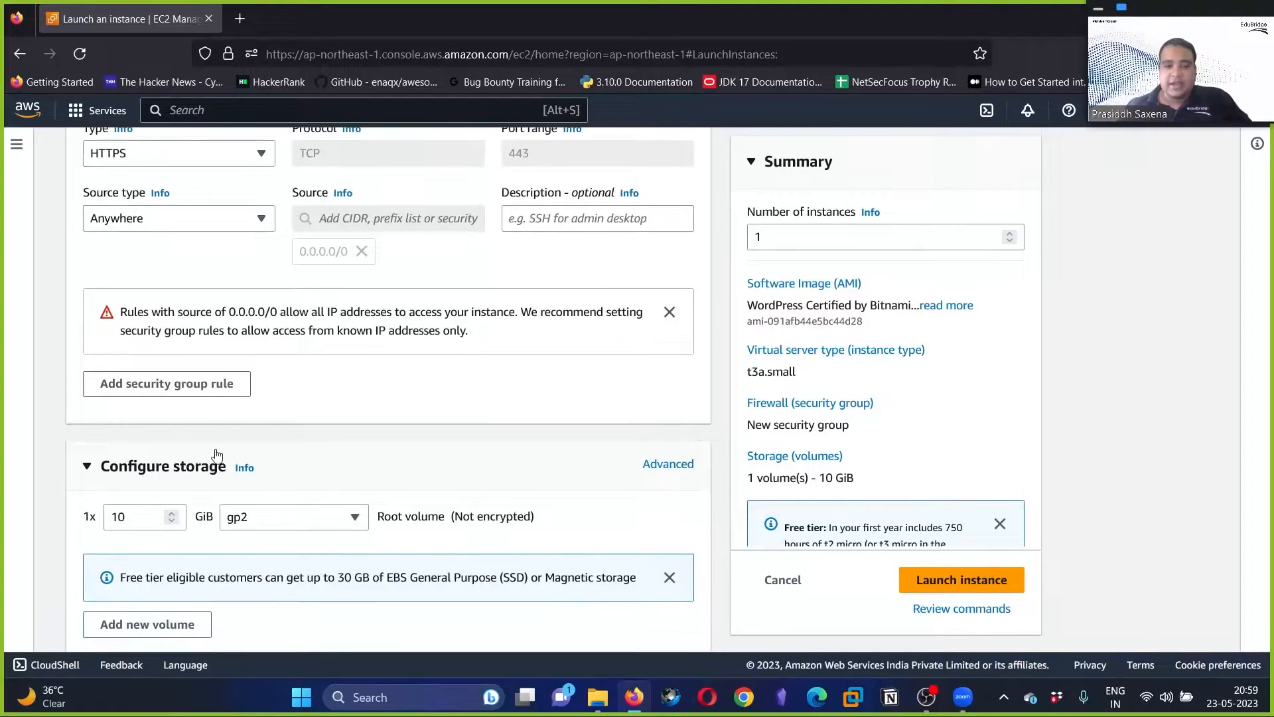
- Review the root volume's storage size and free tier note, and launch the instance
double_click(141, 518)
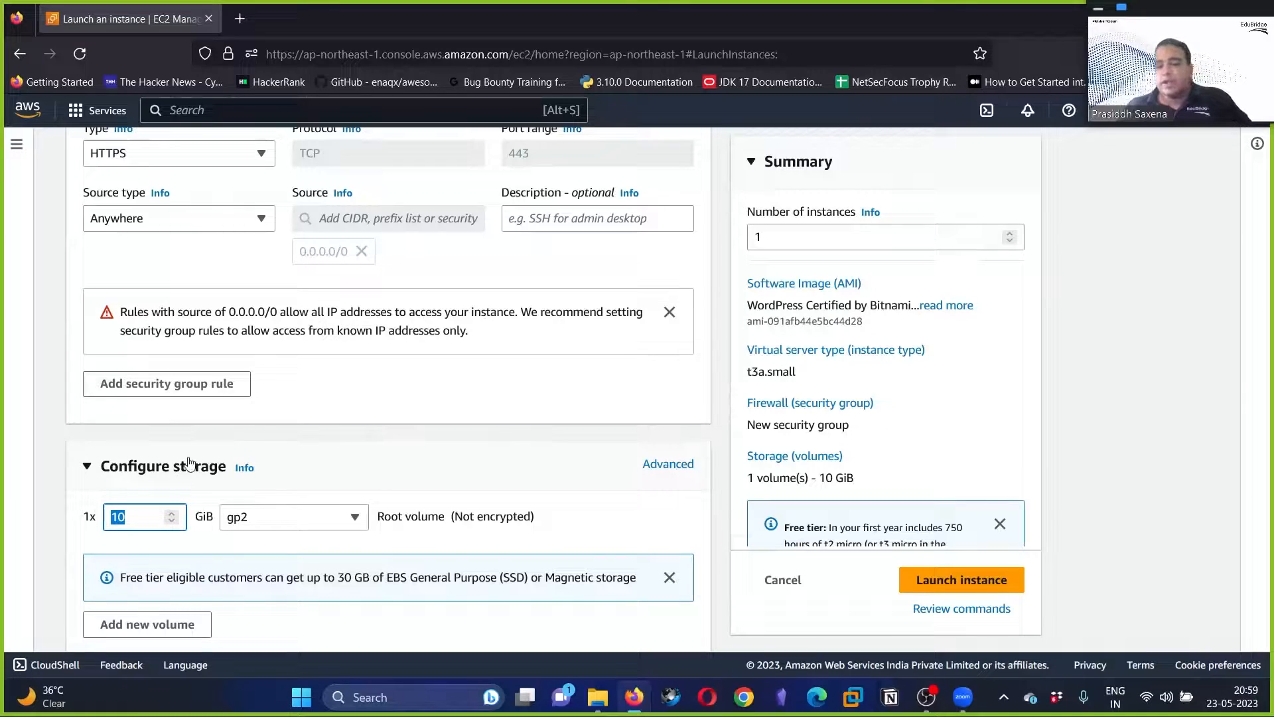
drag(101, 467, 230, 468)
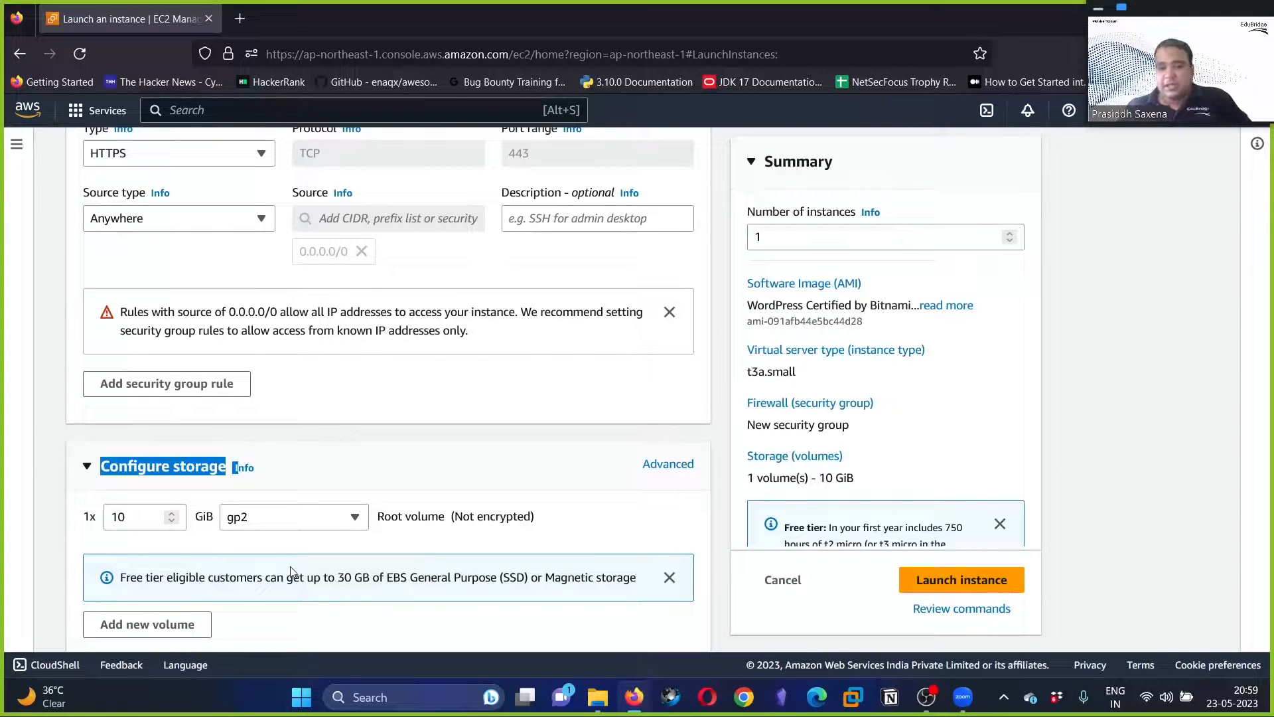
drag(314, 578, 399, 572)
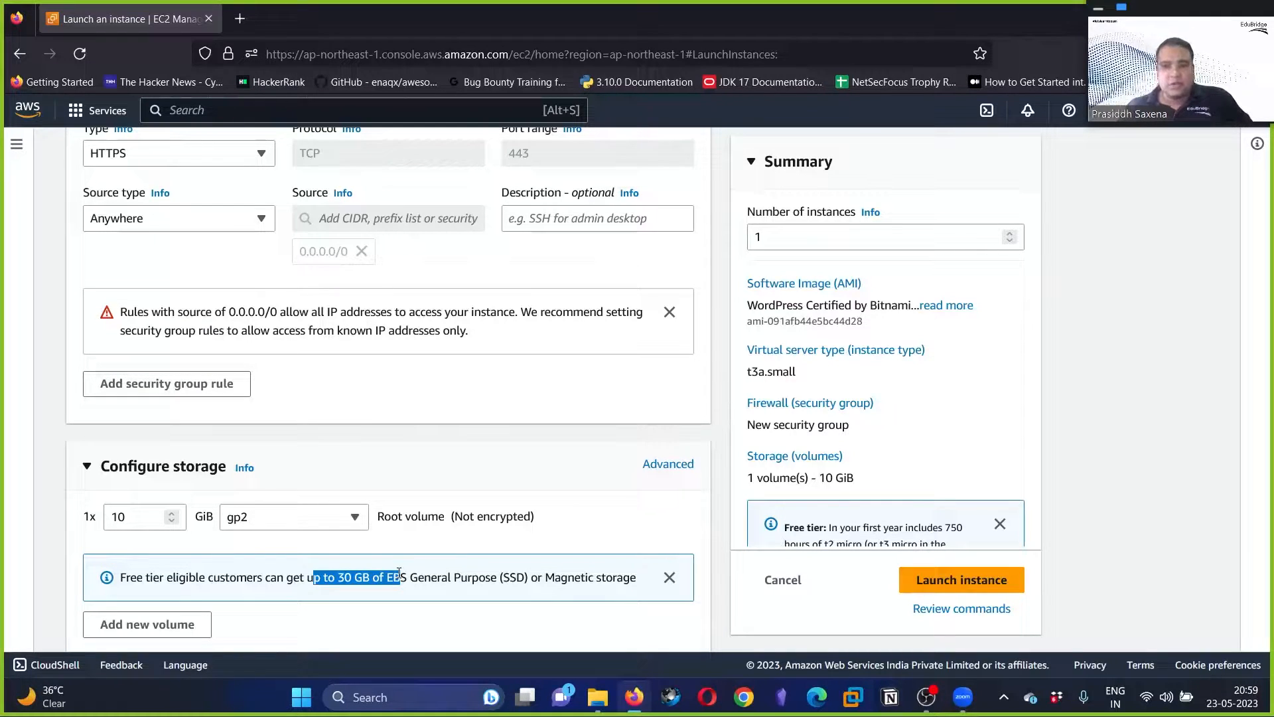
scroll(548, 576, down, 2)
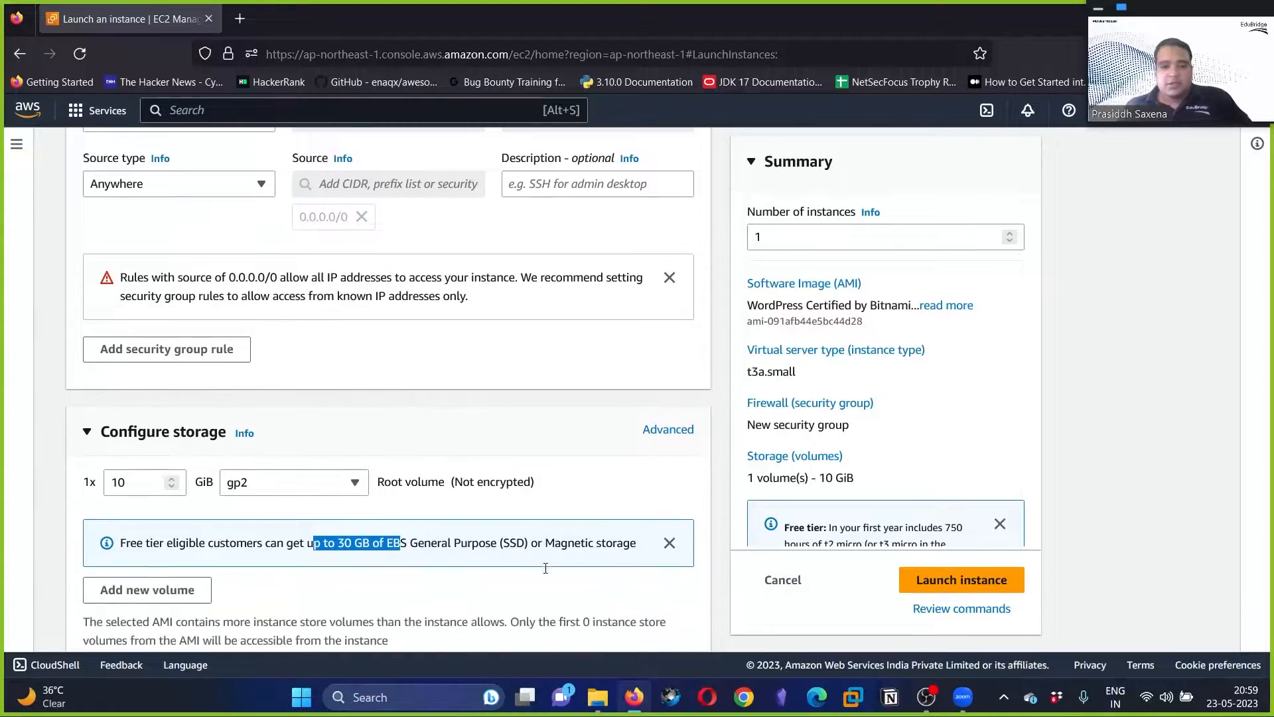
click(954, 592)
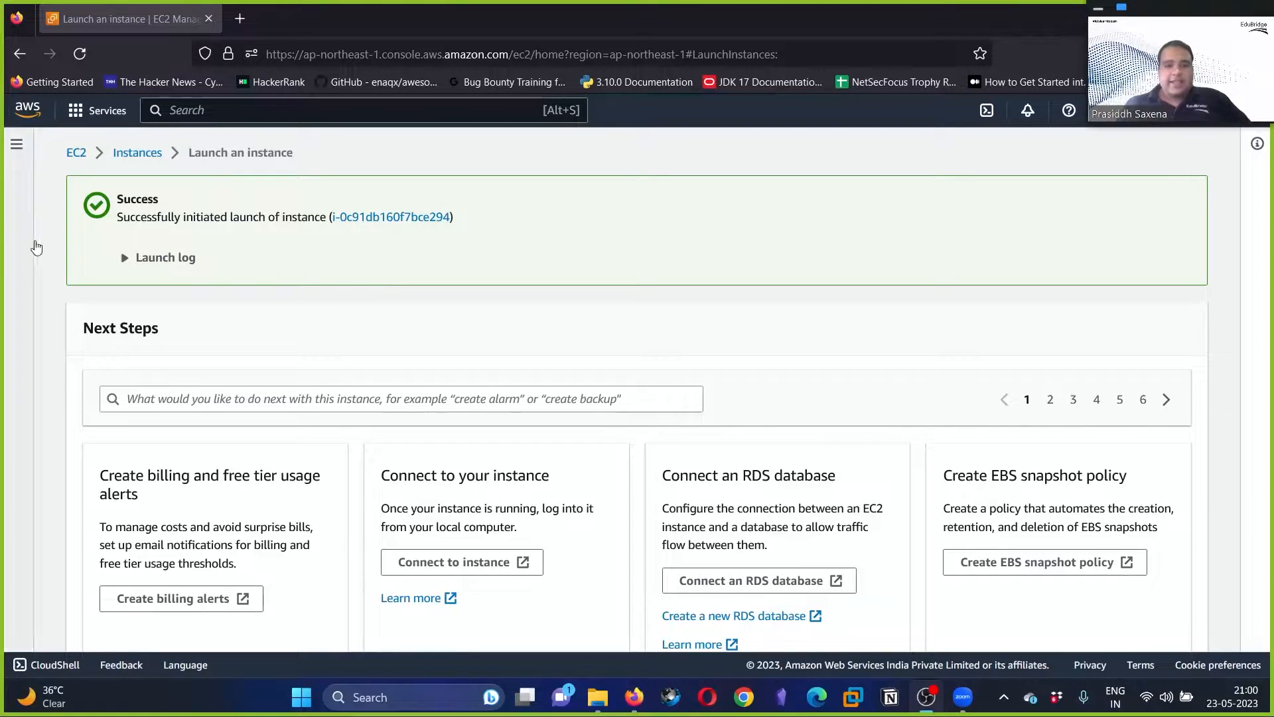
- Open the list of all EC2 instances and refresh it
scroll(1044, 276, down, 5)
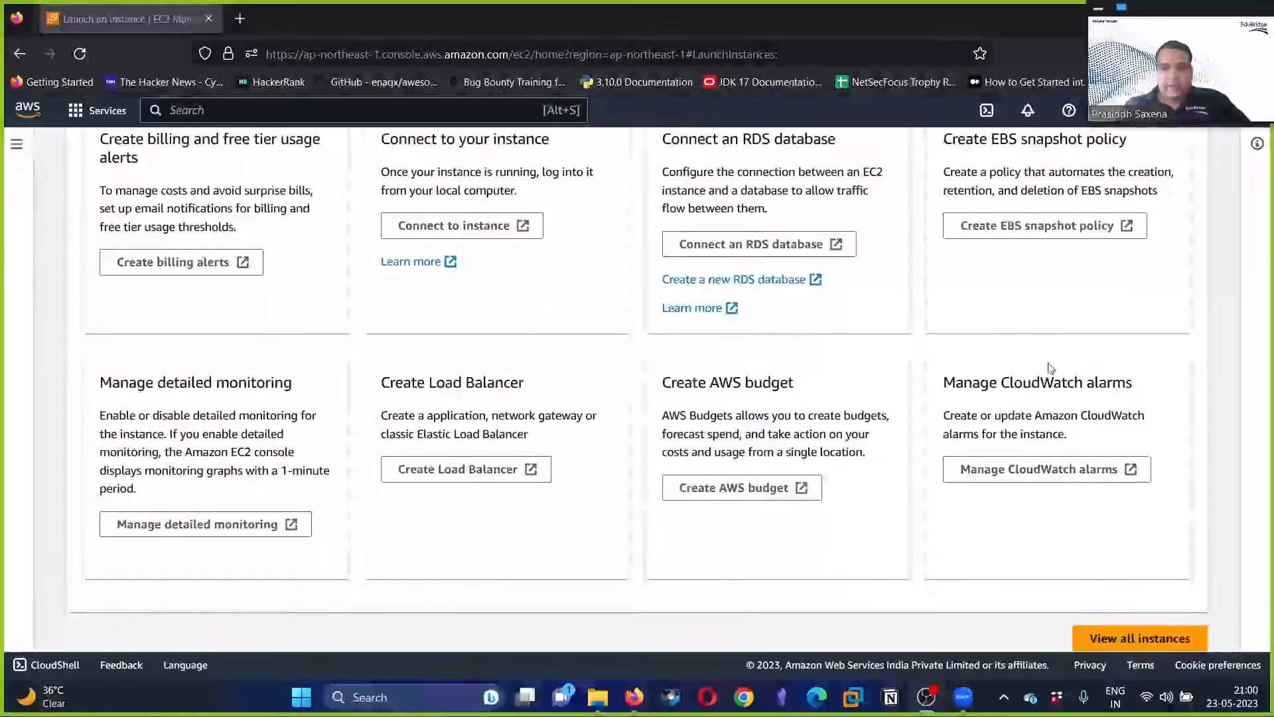
click(1117, 637)
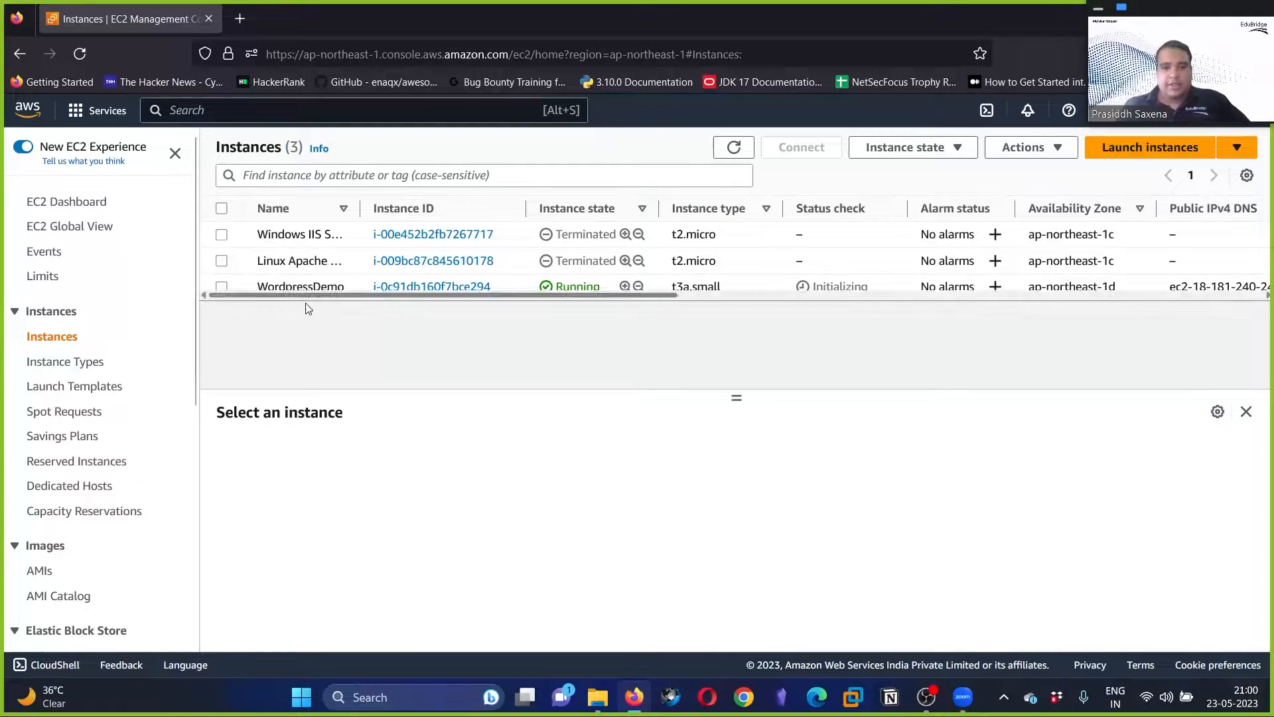
click(730, 146)
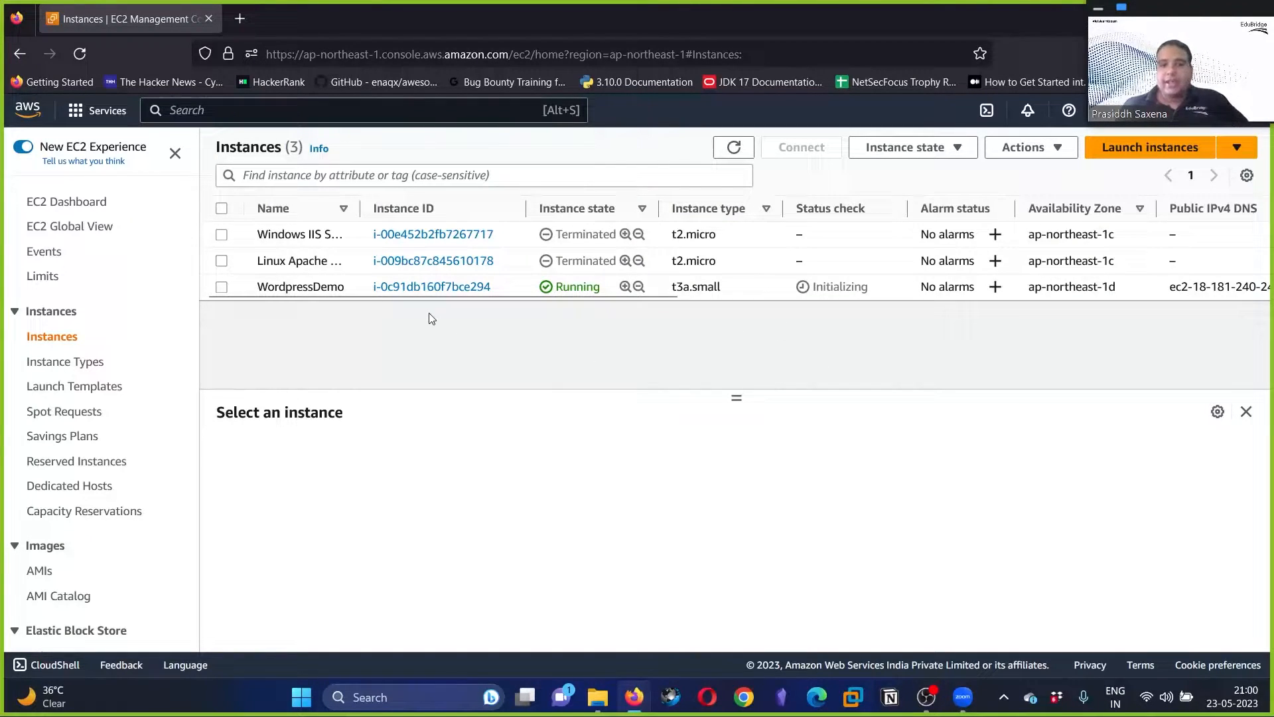
- Copy the WordpressDemo instance's public IPv4 address and open it in a new browser tab
click(222, 287)
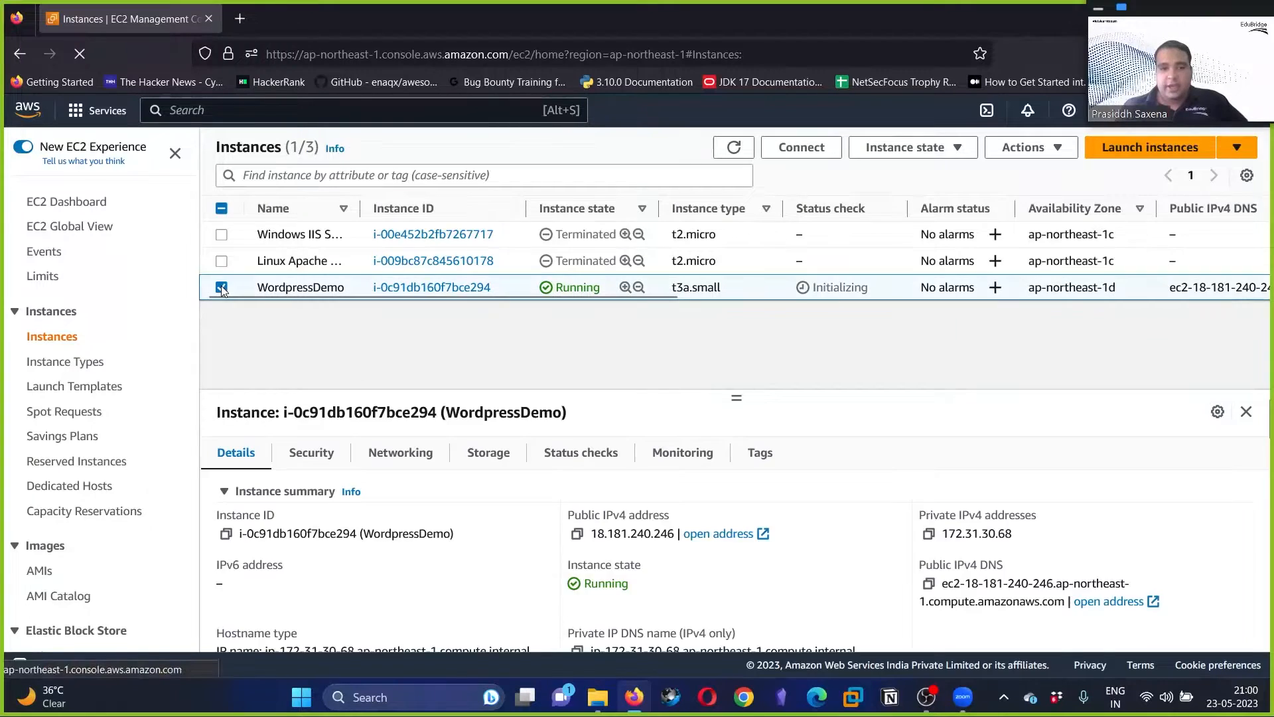
click(575, 532)
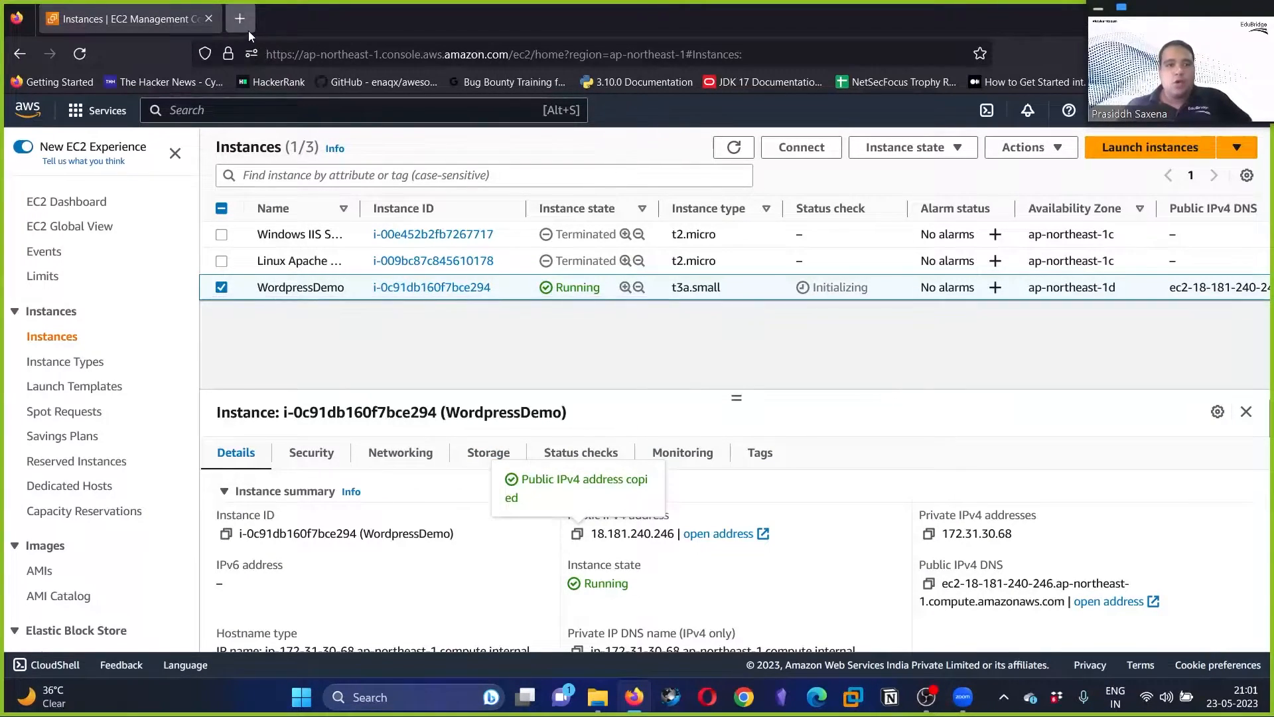
click(247, 28)
key(ctrl+v)
key(Return)
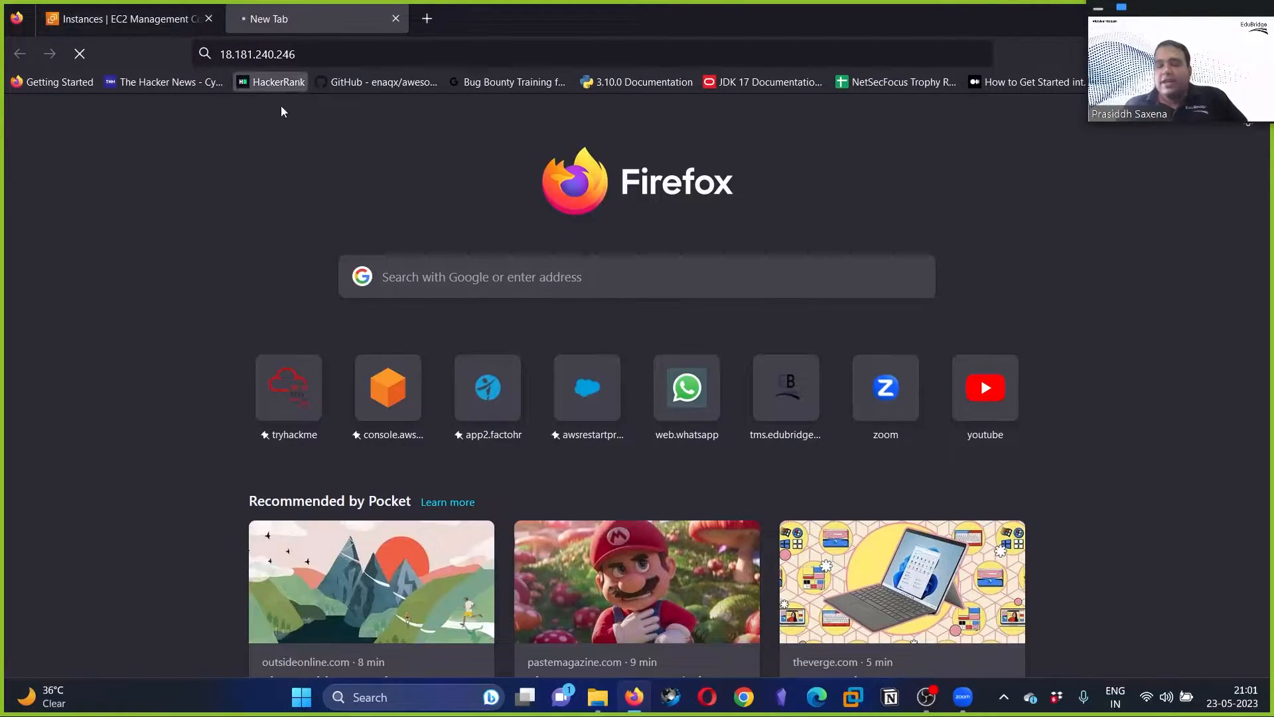
- Check the instance's status, then reload the site at its public IP and accept the self-signed certificate risk
click(150, 26)
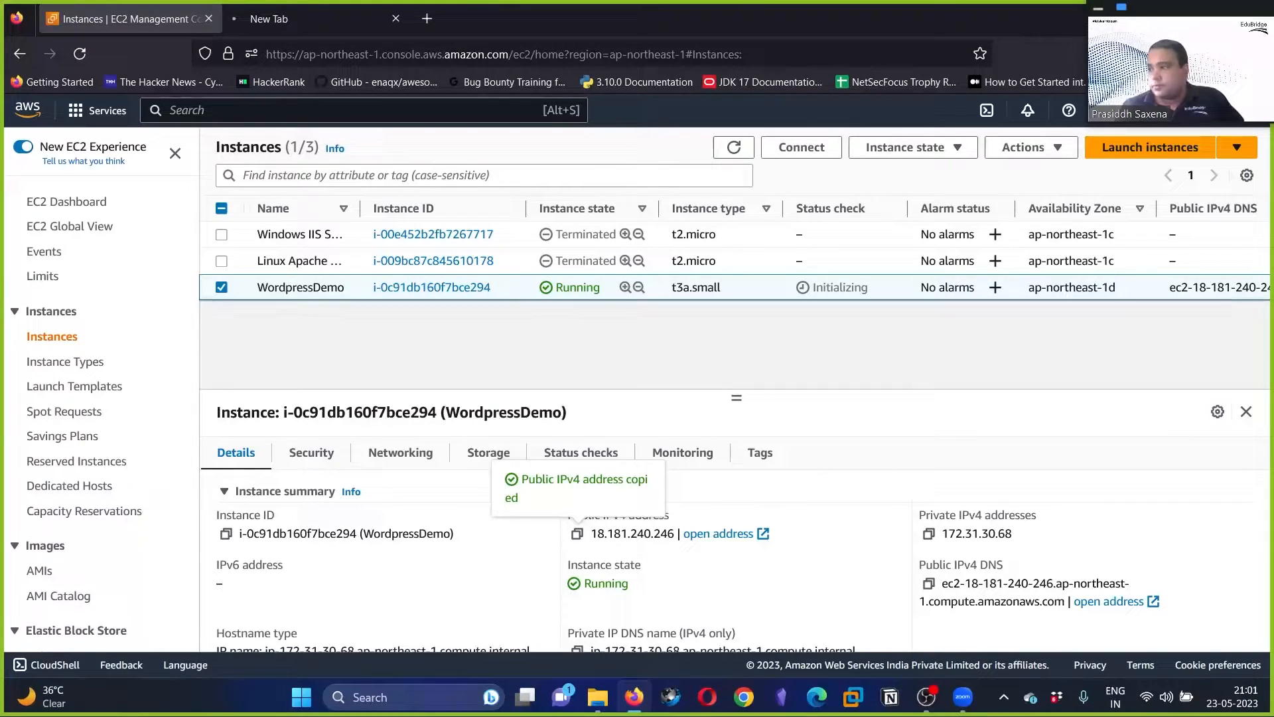
click(313, 10)
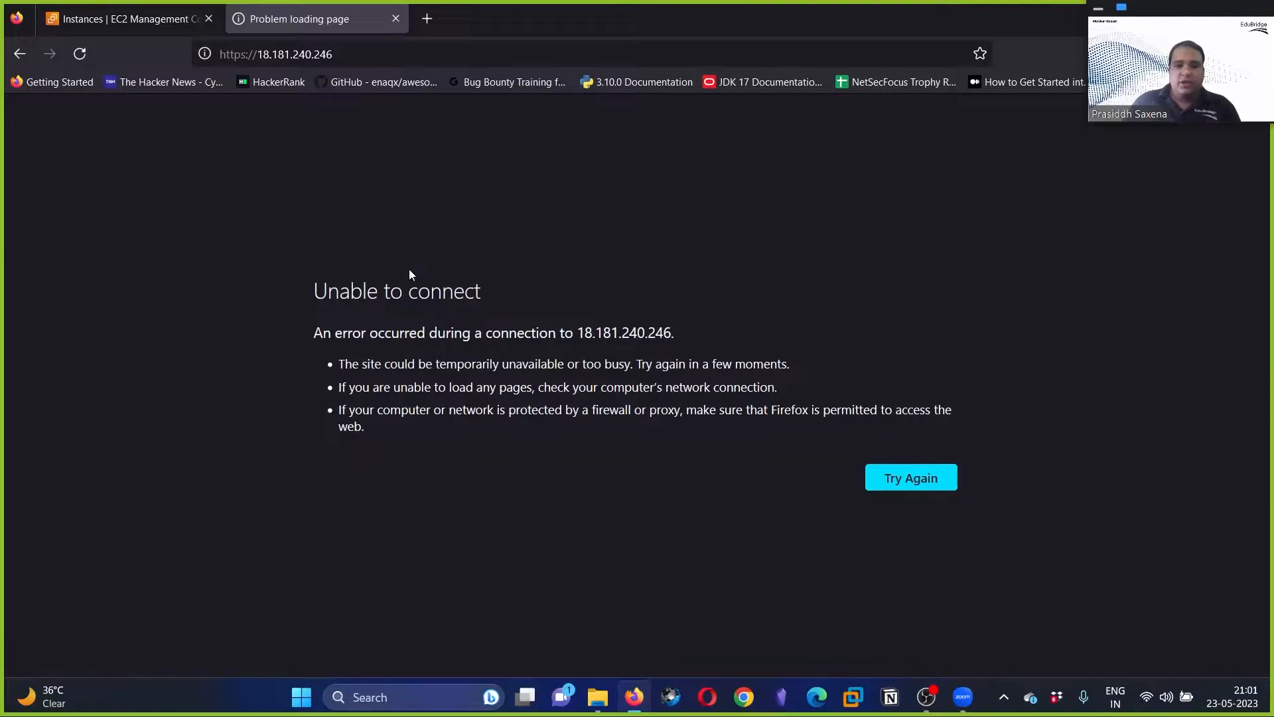
drag(316, 291, 511, 300)
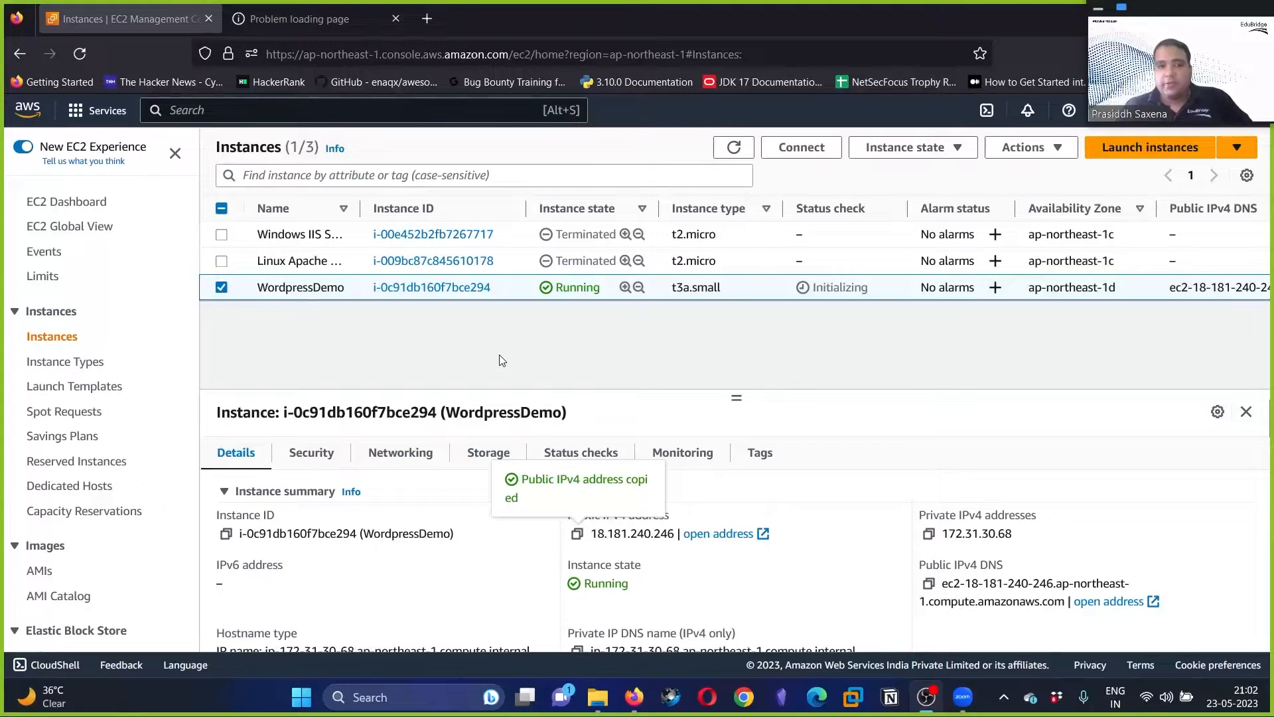
click(349, 19)
click(89, 49)
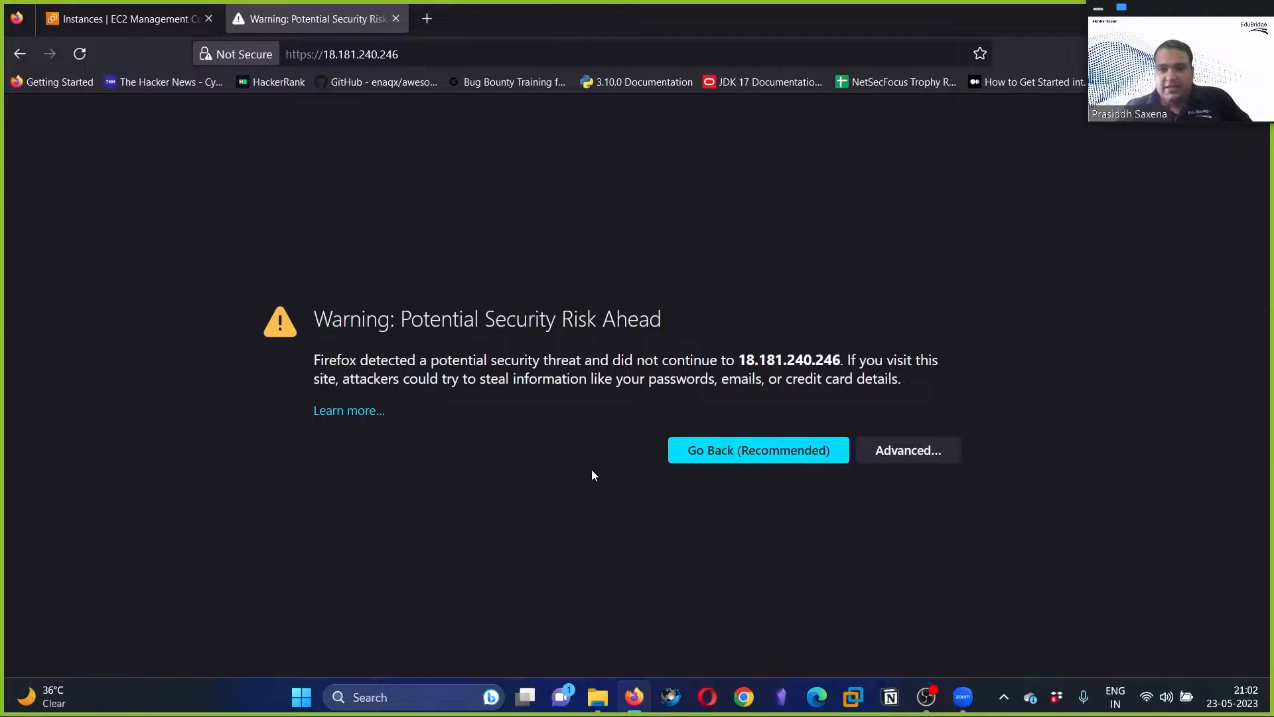
click(944, 456)
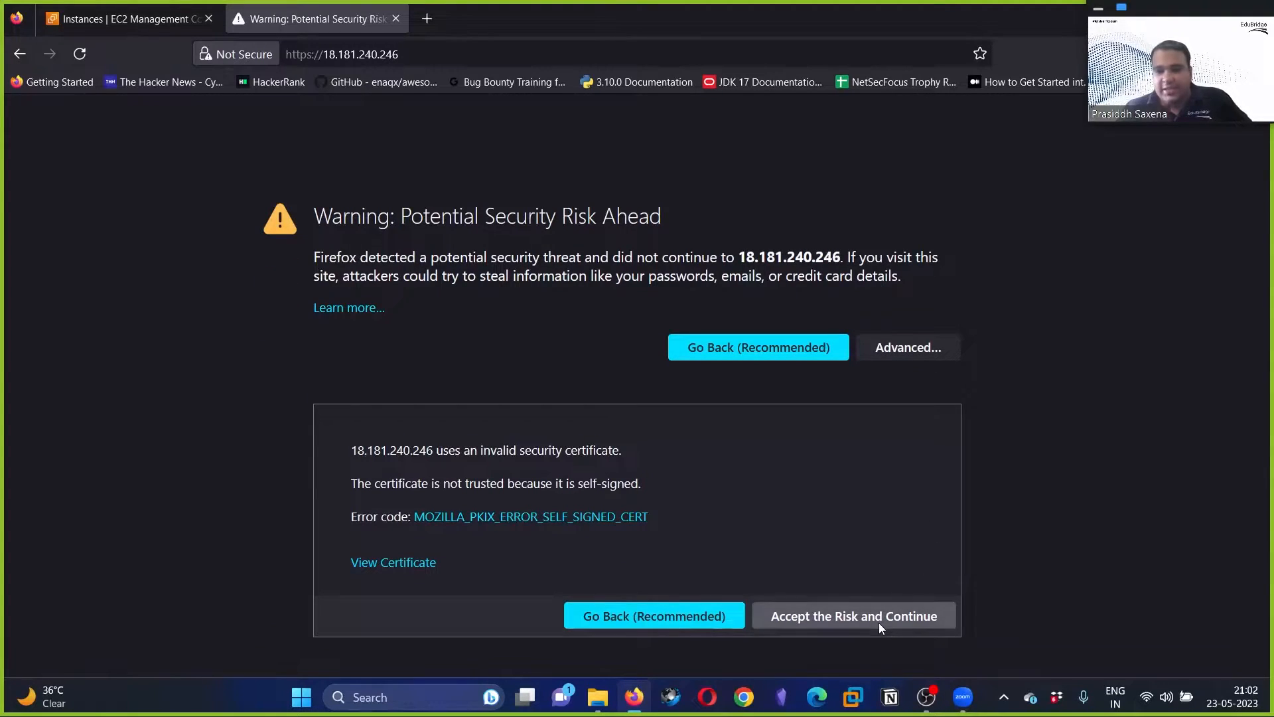
click(879, 622)
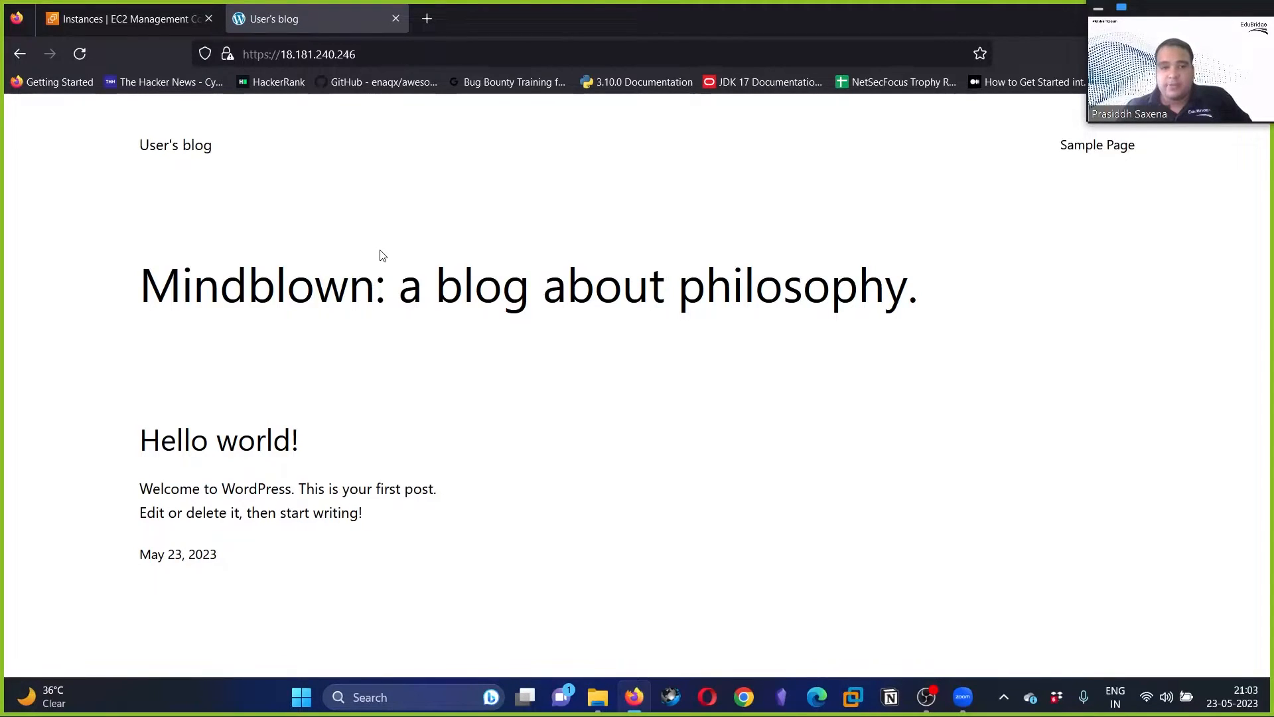
- Open the WordPress admin login page by adding /wp-admin to the site's address, and look over its username and password fields
click(396, 51)
click(408, 54)
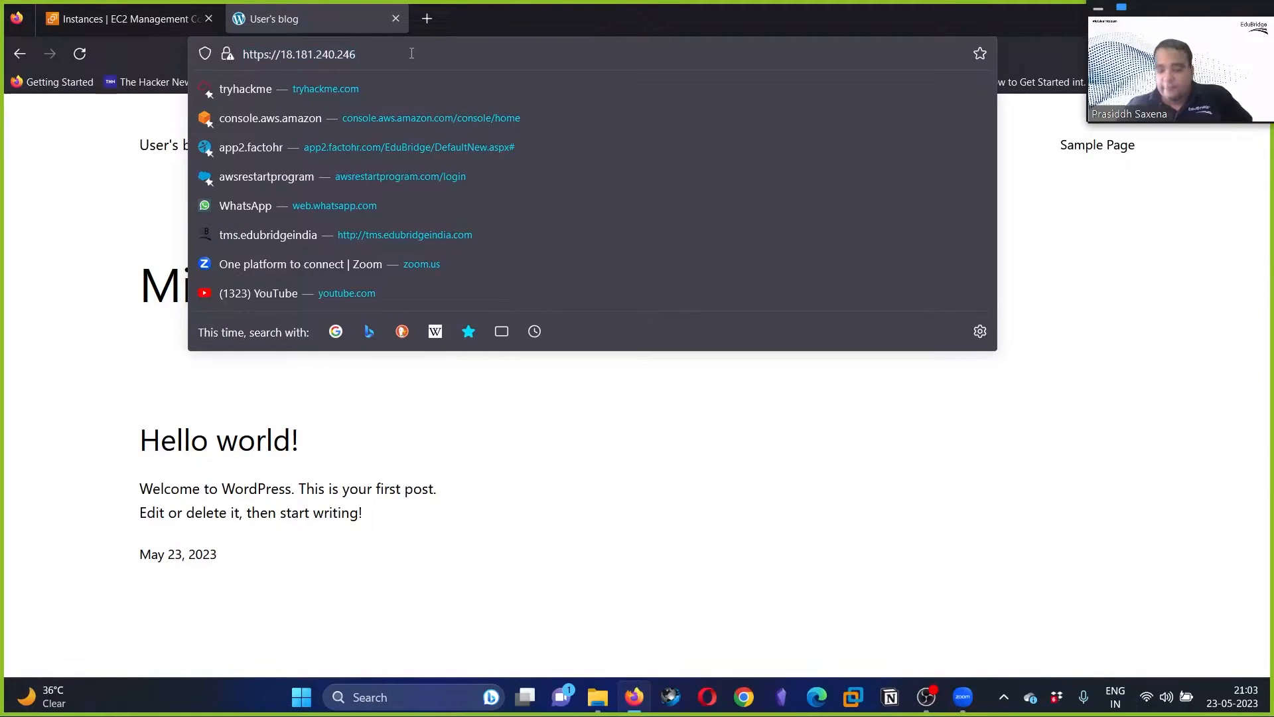
text(/wp)
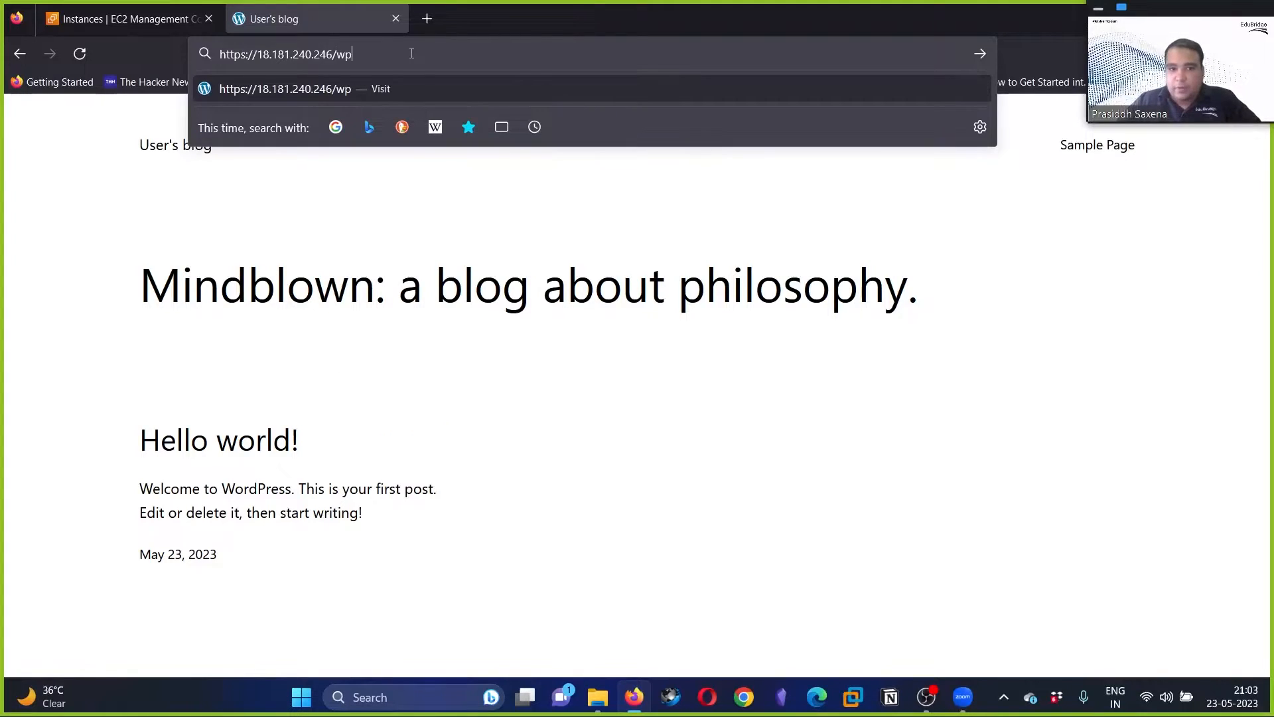
text(-admin)
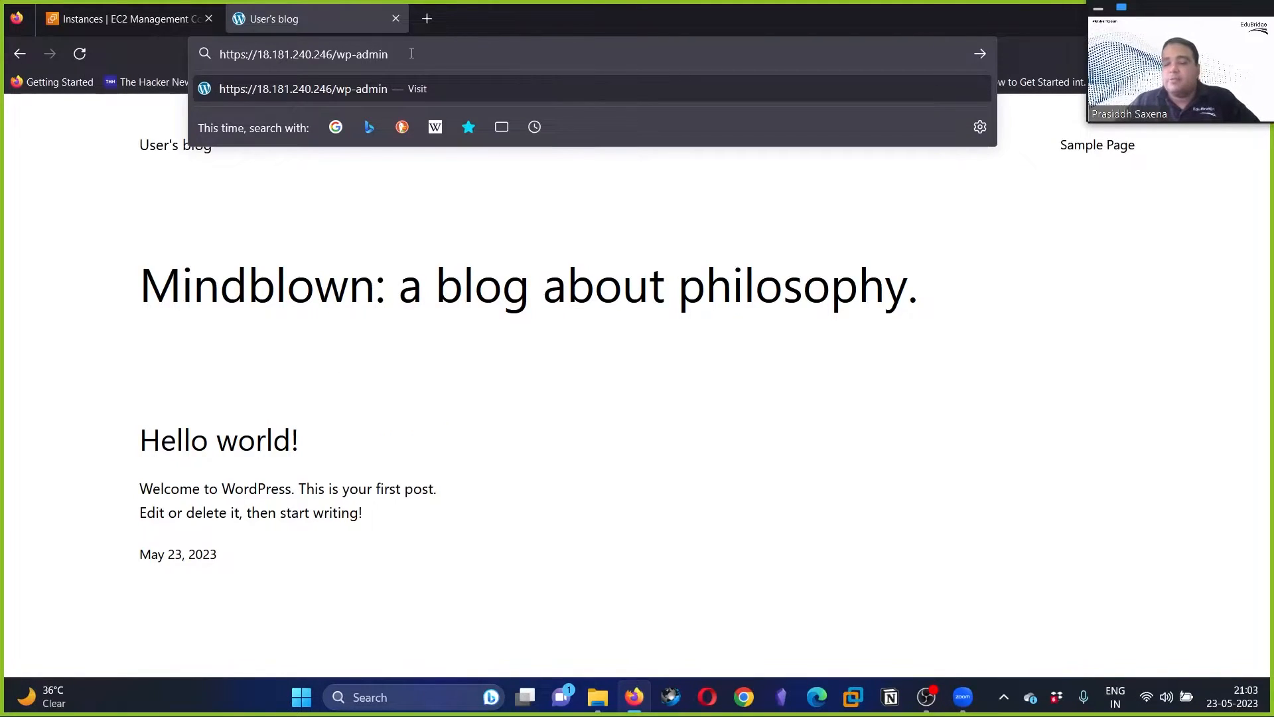
key(Return)
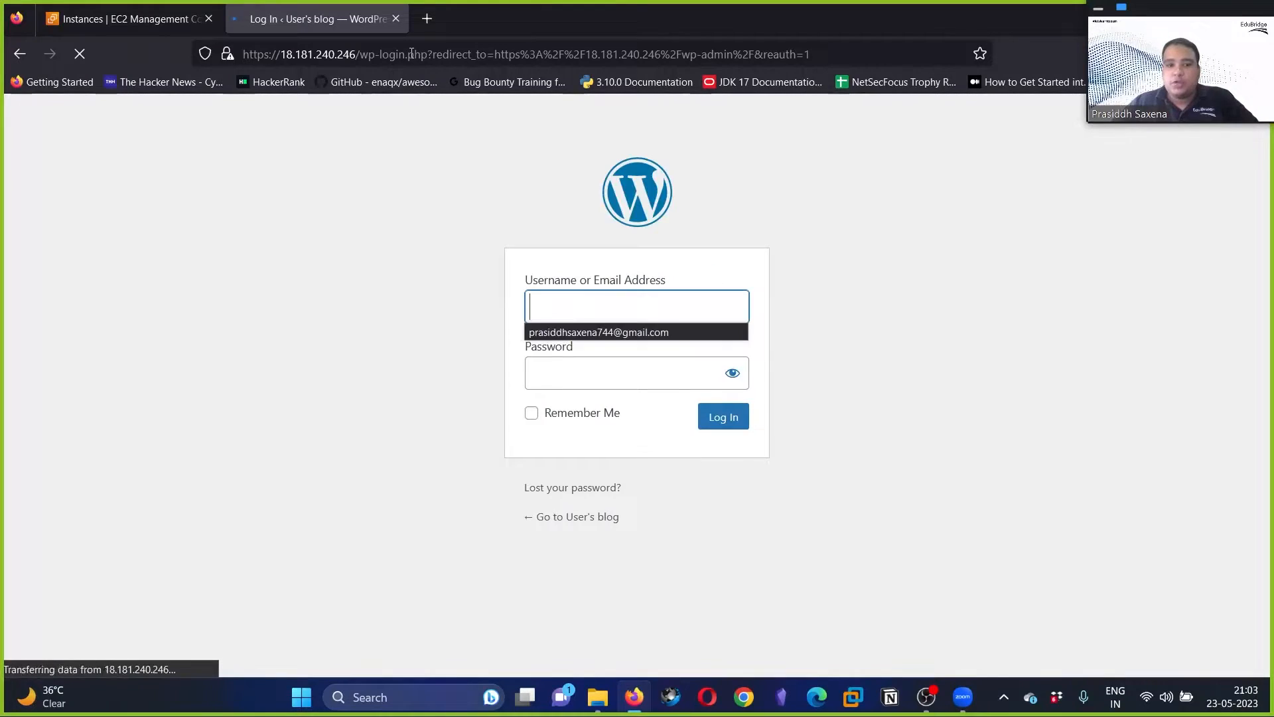
click(403, 170)
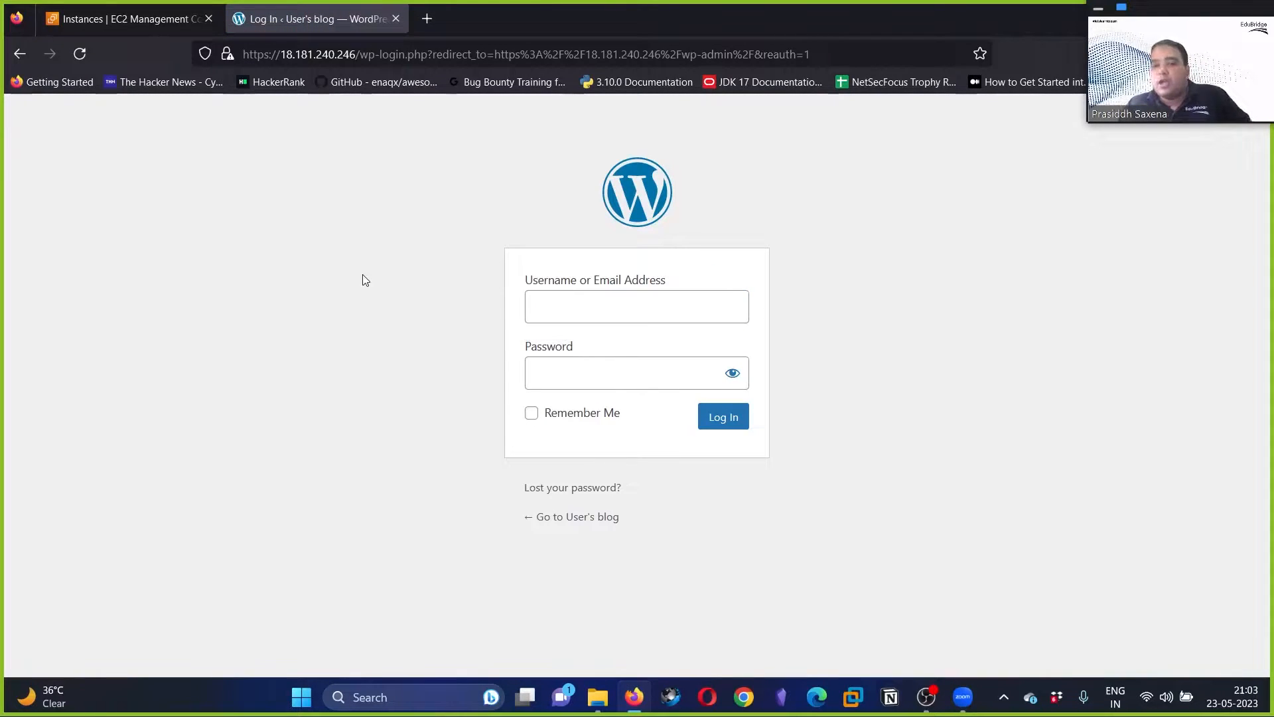
drag(526, 281, 578, 281)
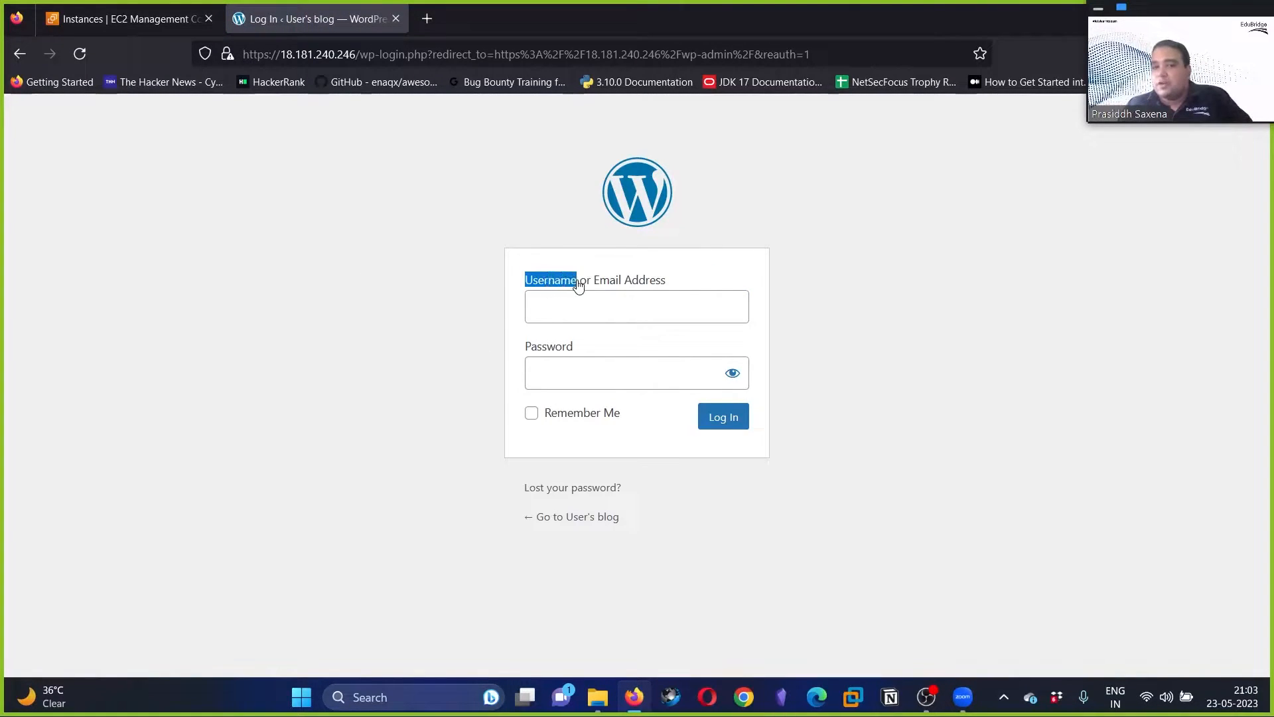
drag(533, 348, 595, 351)
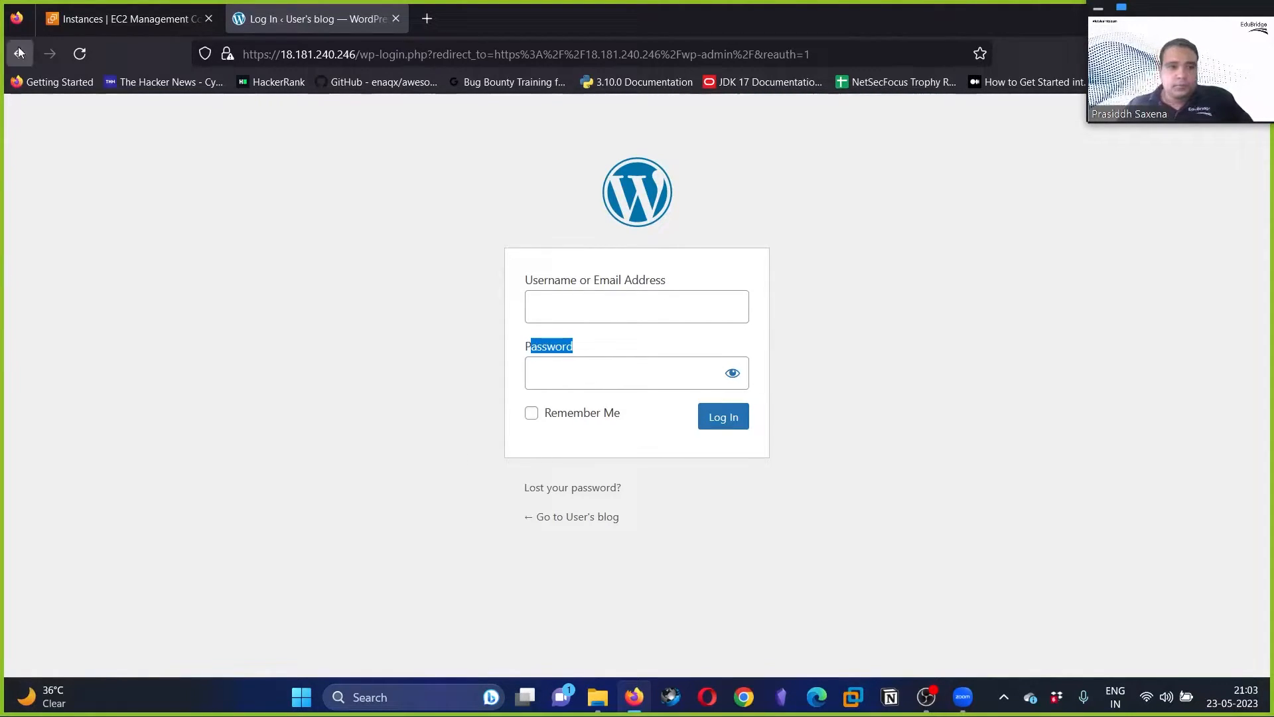
- Return to the EC2 console and get the system log of the WordpressDemo instance
click(119, 12)
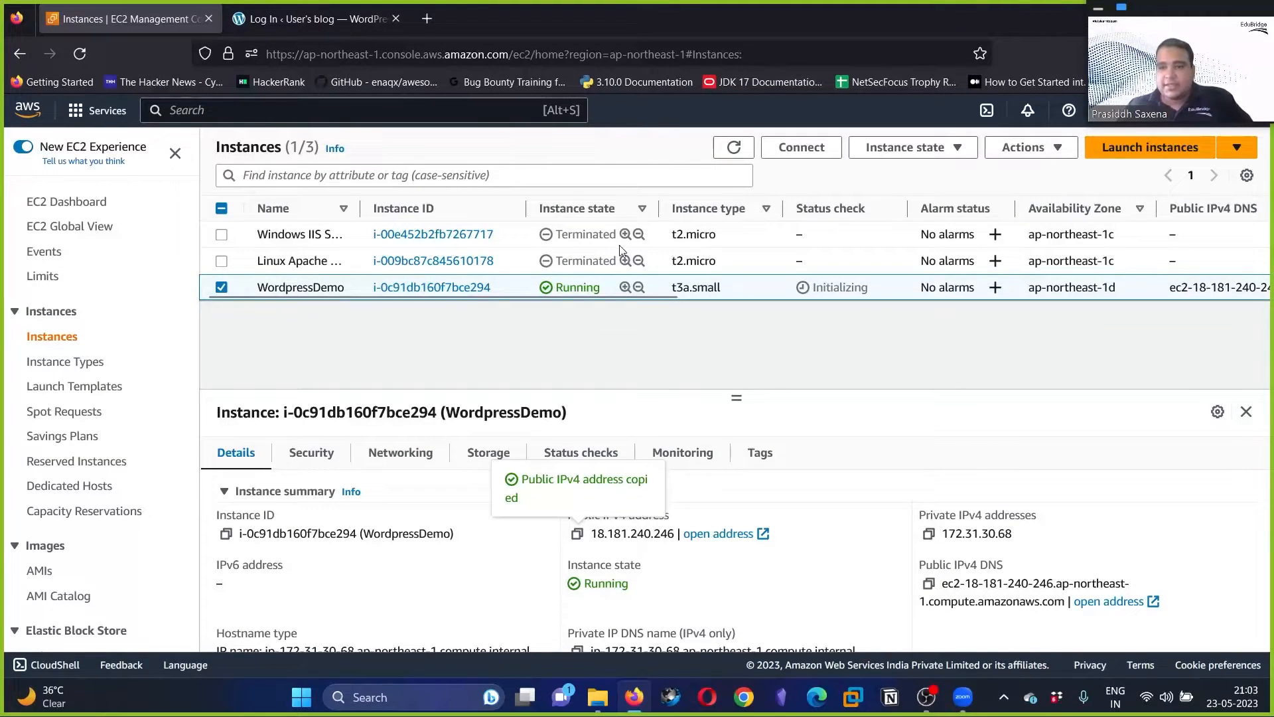
click(1028, 152)
mouse_move(1051, 351)
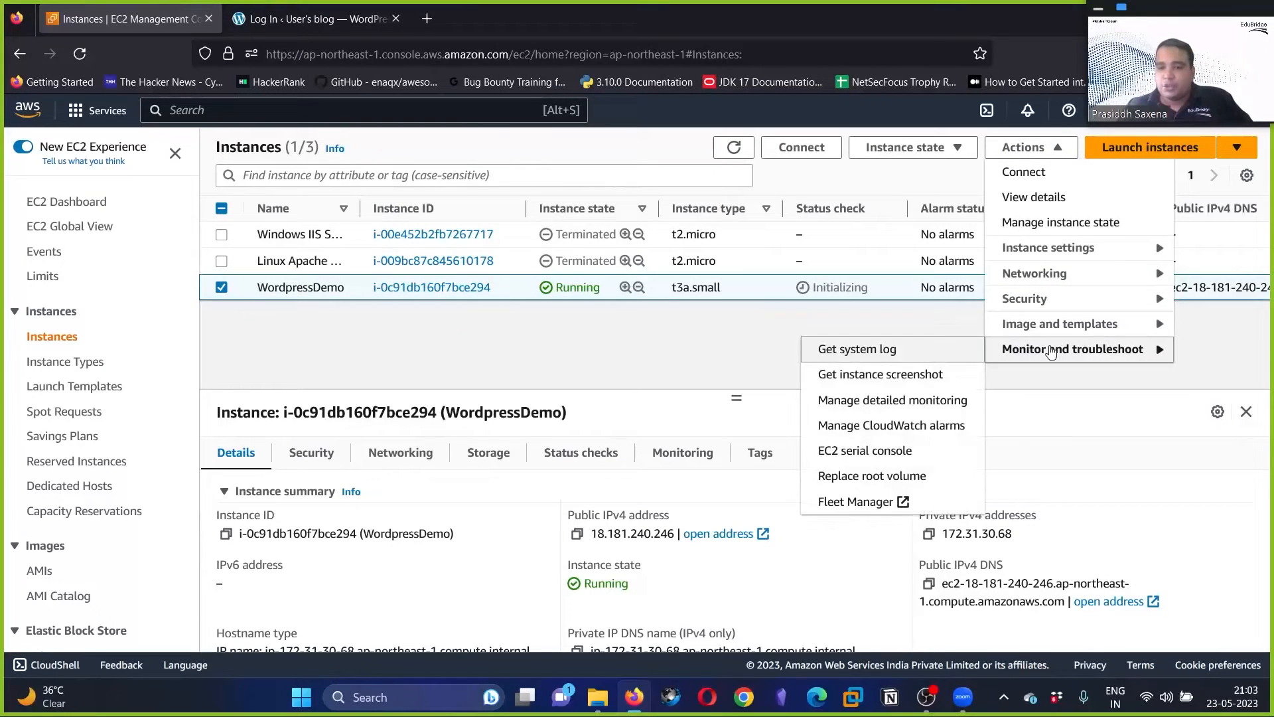
click(858, 350)
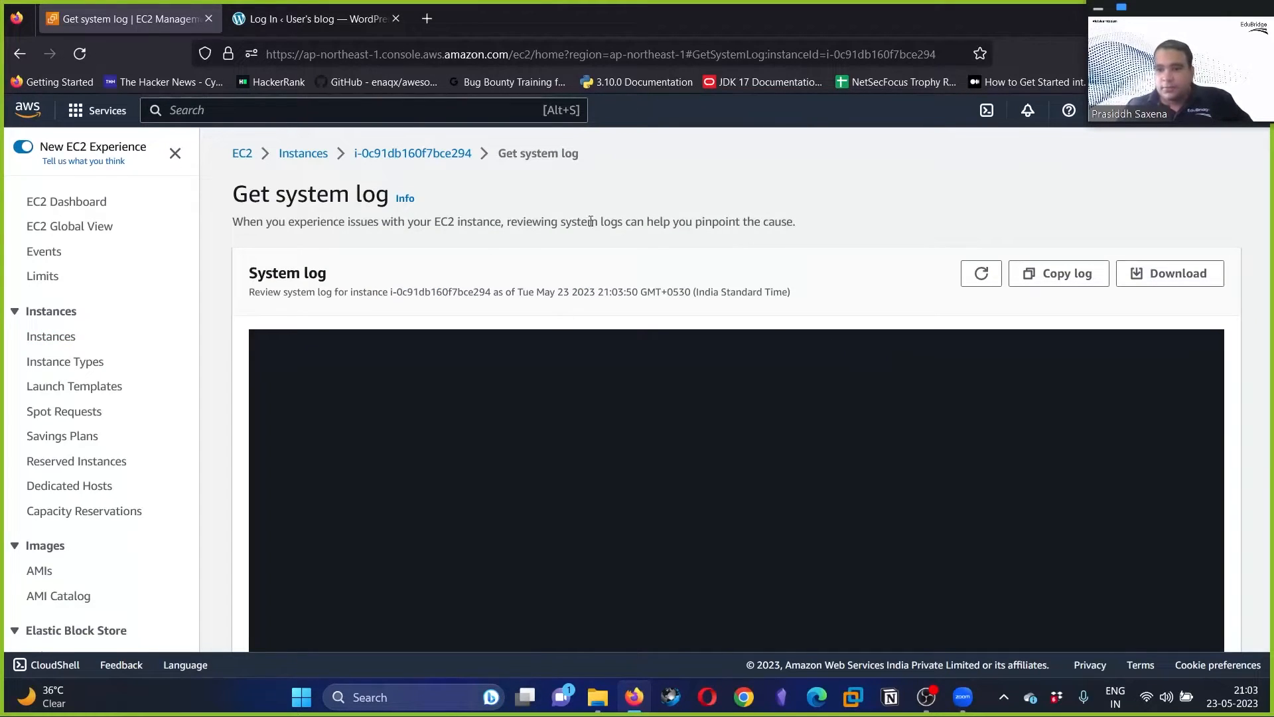
- Examine the system log for the Bitnami application password and the default application username
scroll(647, 245, down, 3)
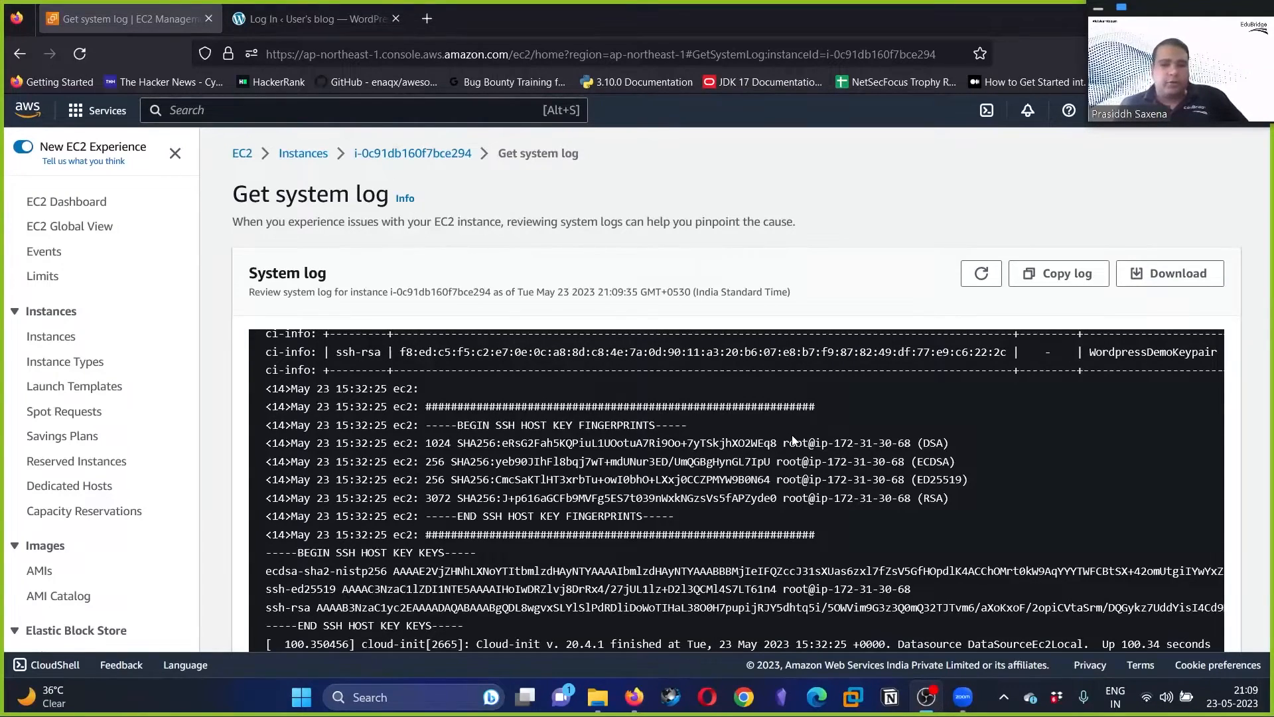
scroll(810, 450, down, 2)
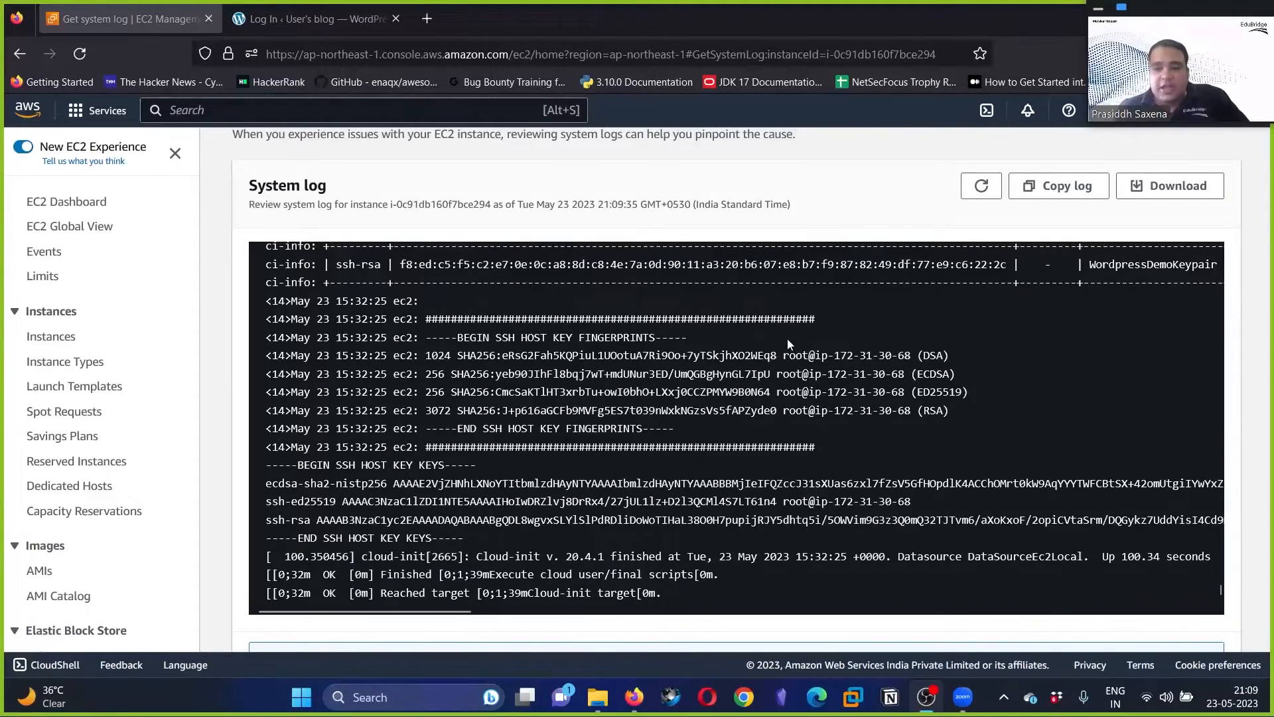
scroll(787, 338, down, 2)
scroll(804, 320, up, 3)
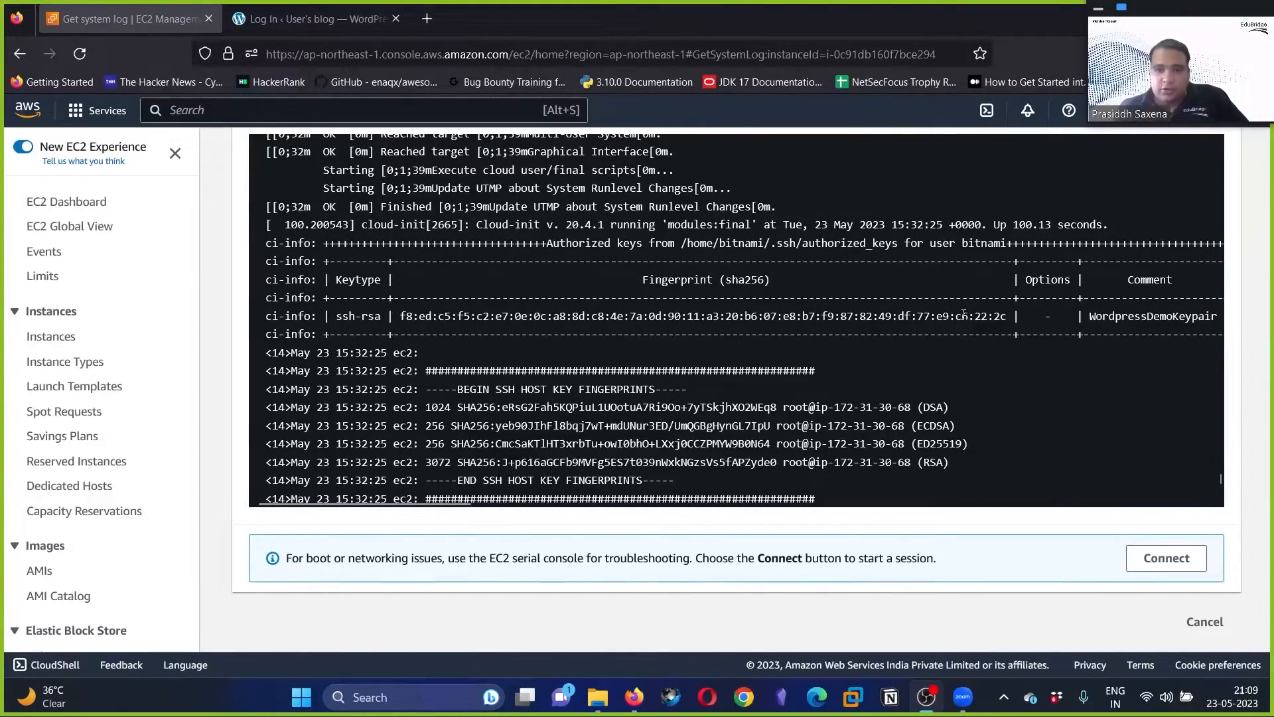
scroll(897, 322, up, 2)
scroll(694, 333, up, 10)
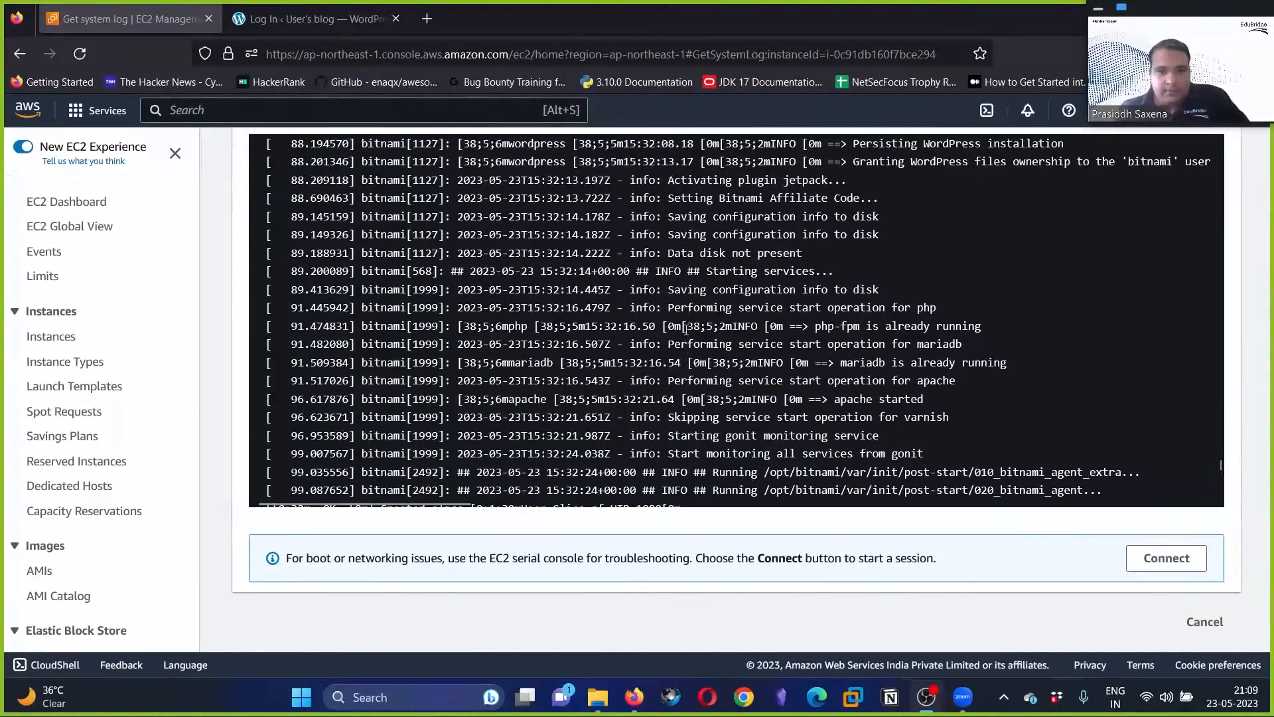
scroll(687, 332, up, 12)
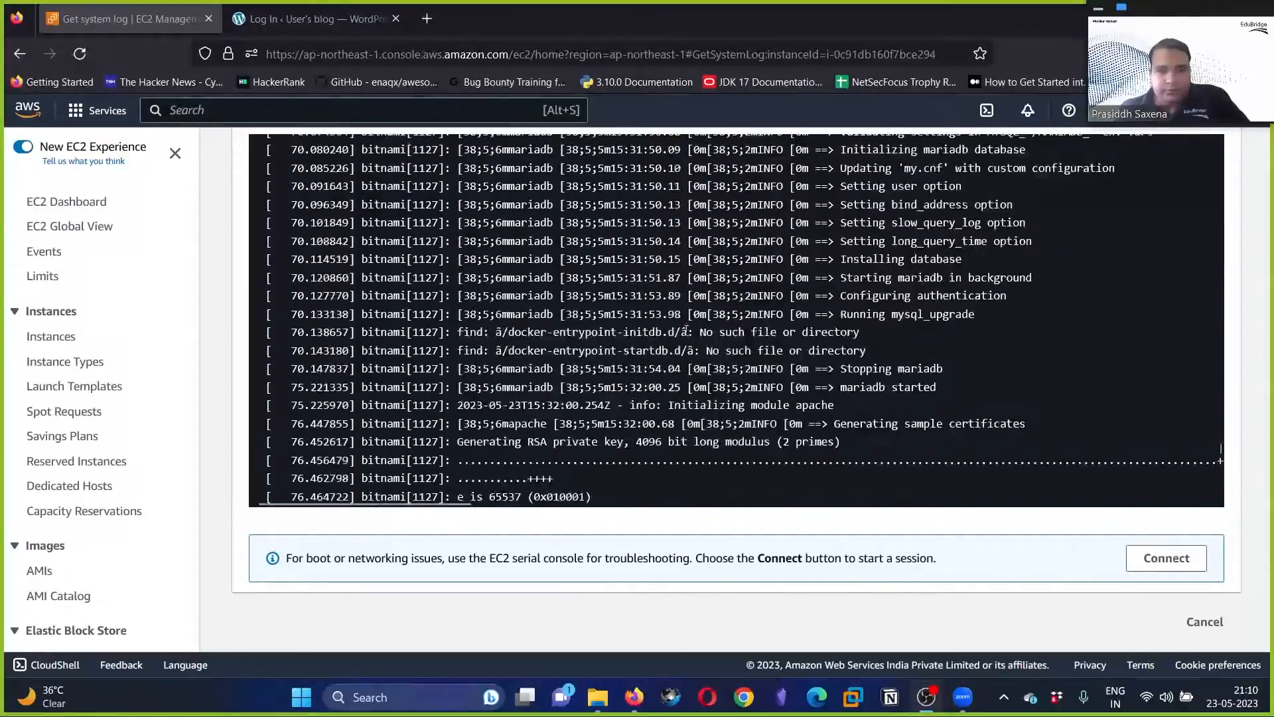
scroll(687, 335, up, 8)
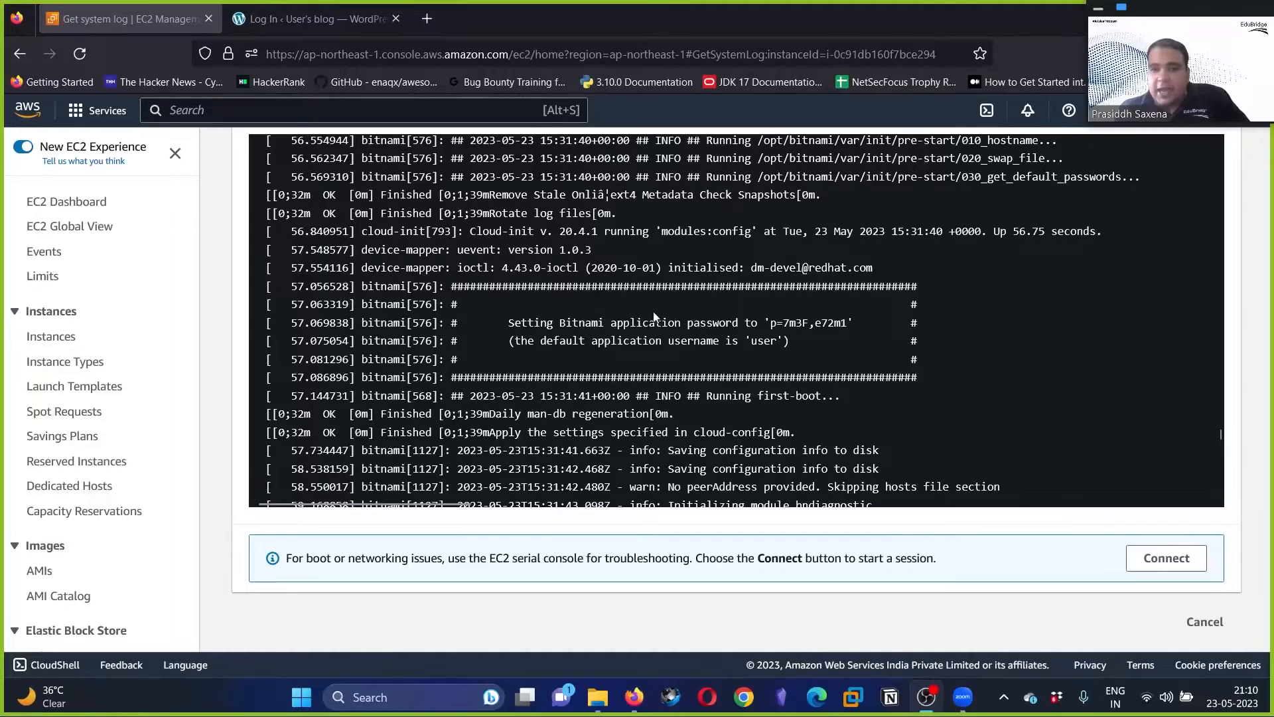
drag(770, 323, 842, 325)
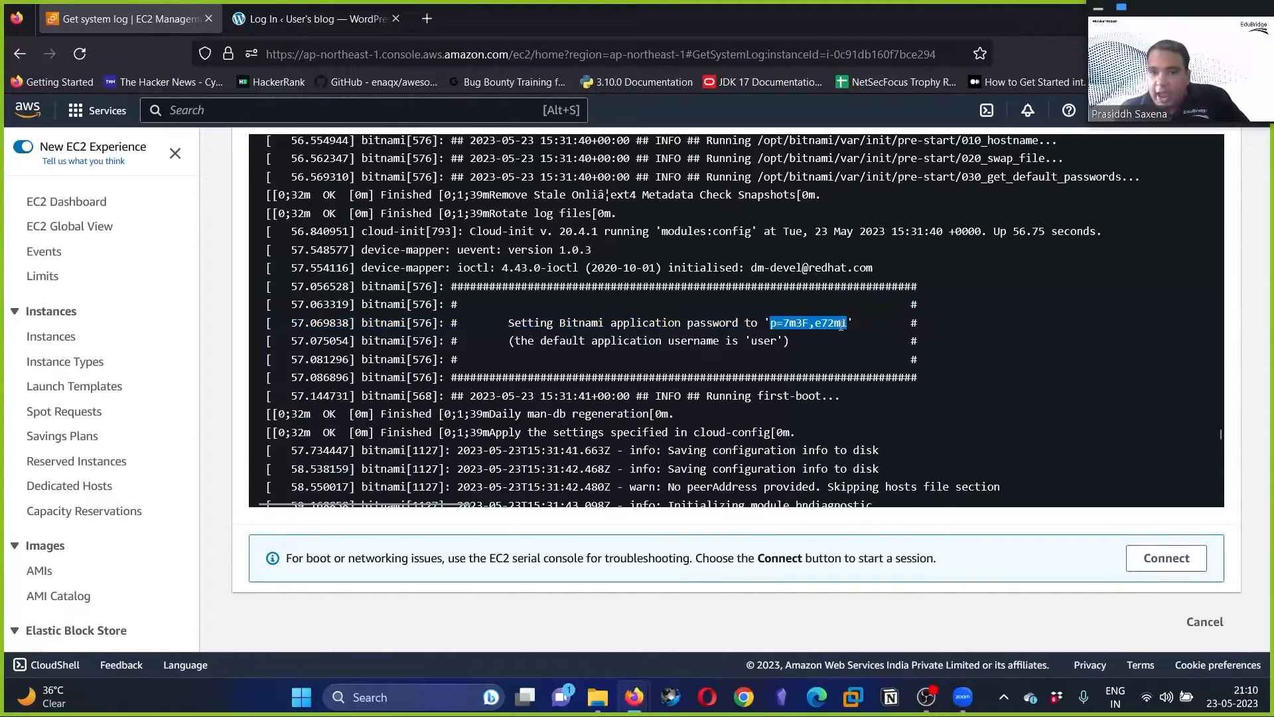
double_click(754, 341)
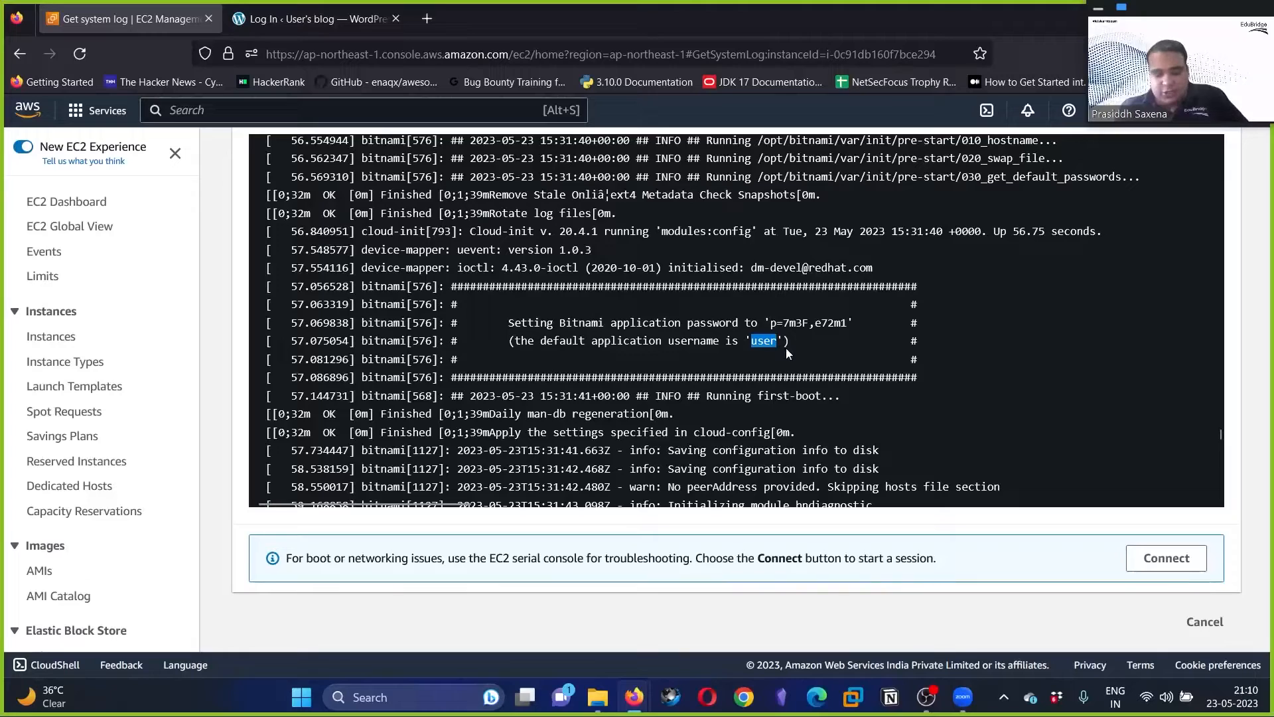
- Fill in the WordPress login form with the username user and the application password copied from the system log
click(311, 18)
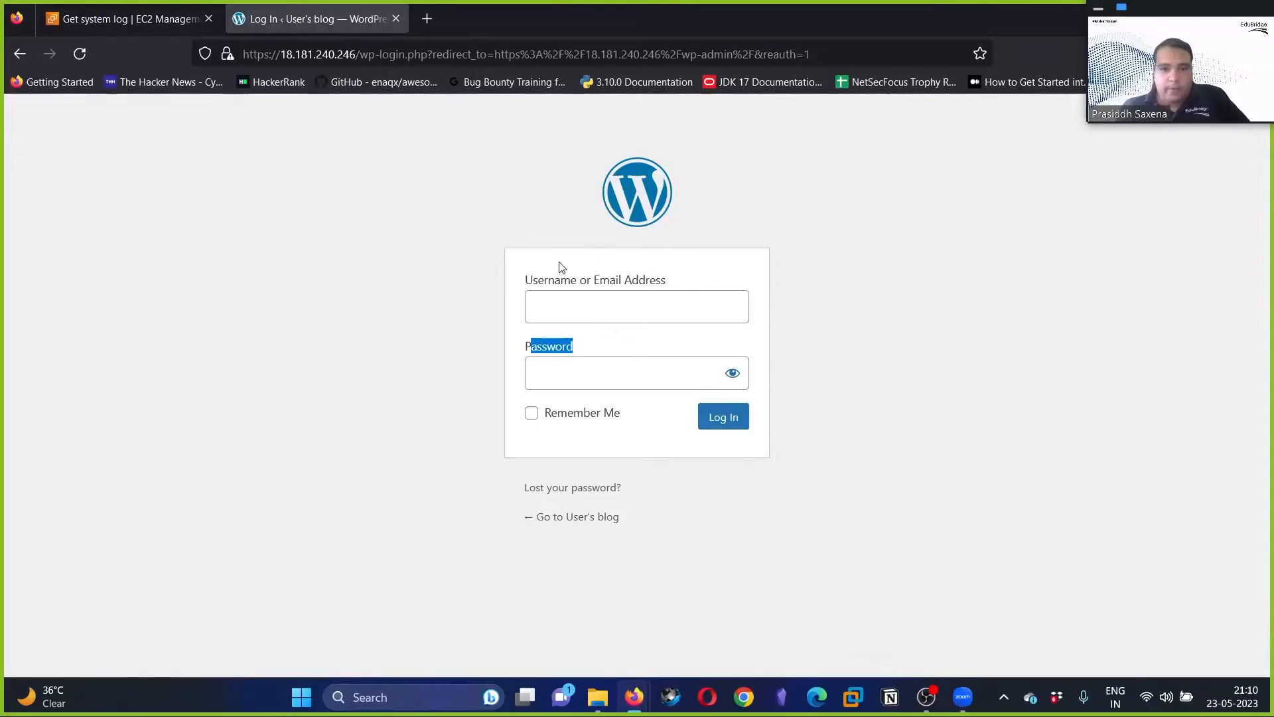
click(564, 304)
text(user)
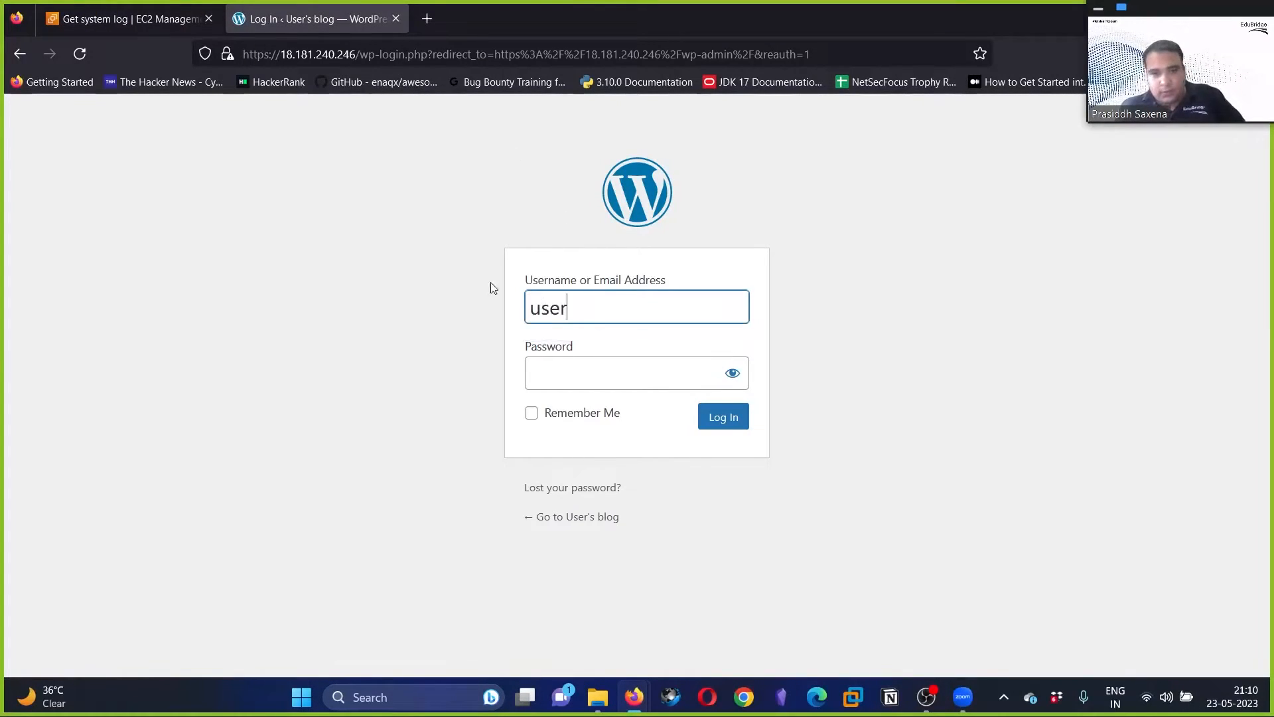
click(162, 24)
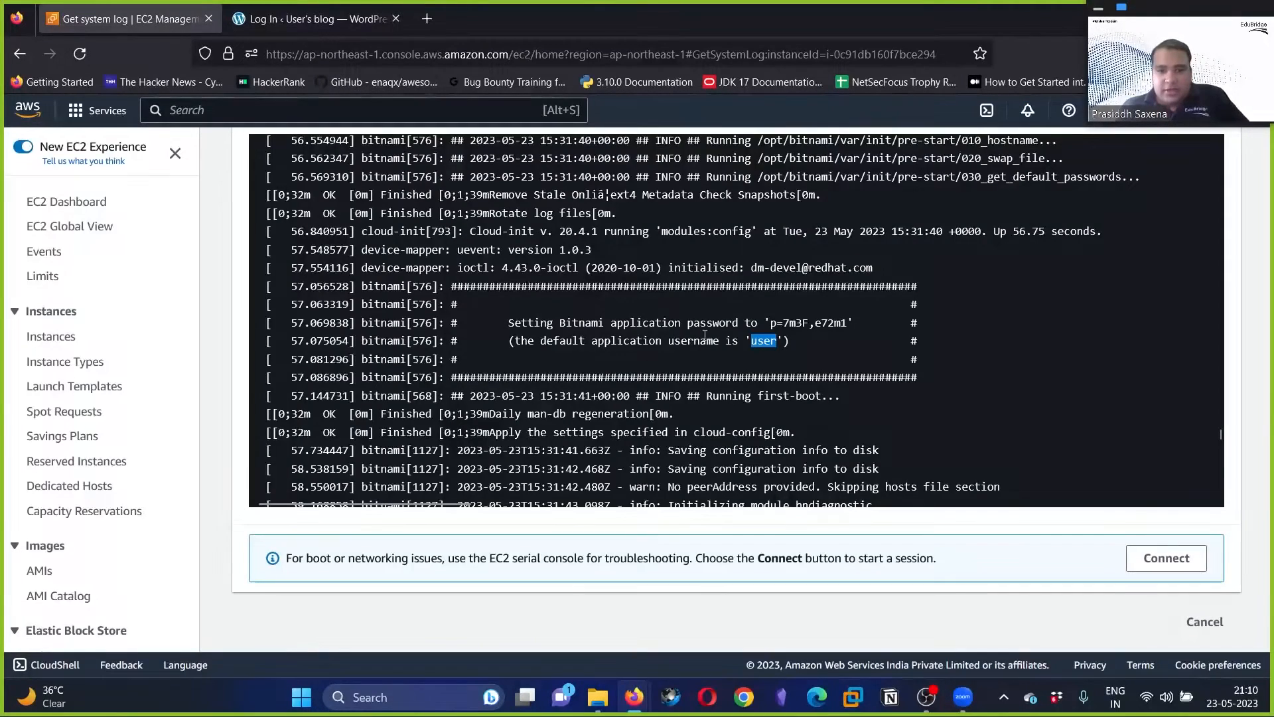
drag(770, 322, 848, 322)
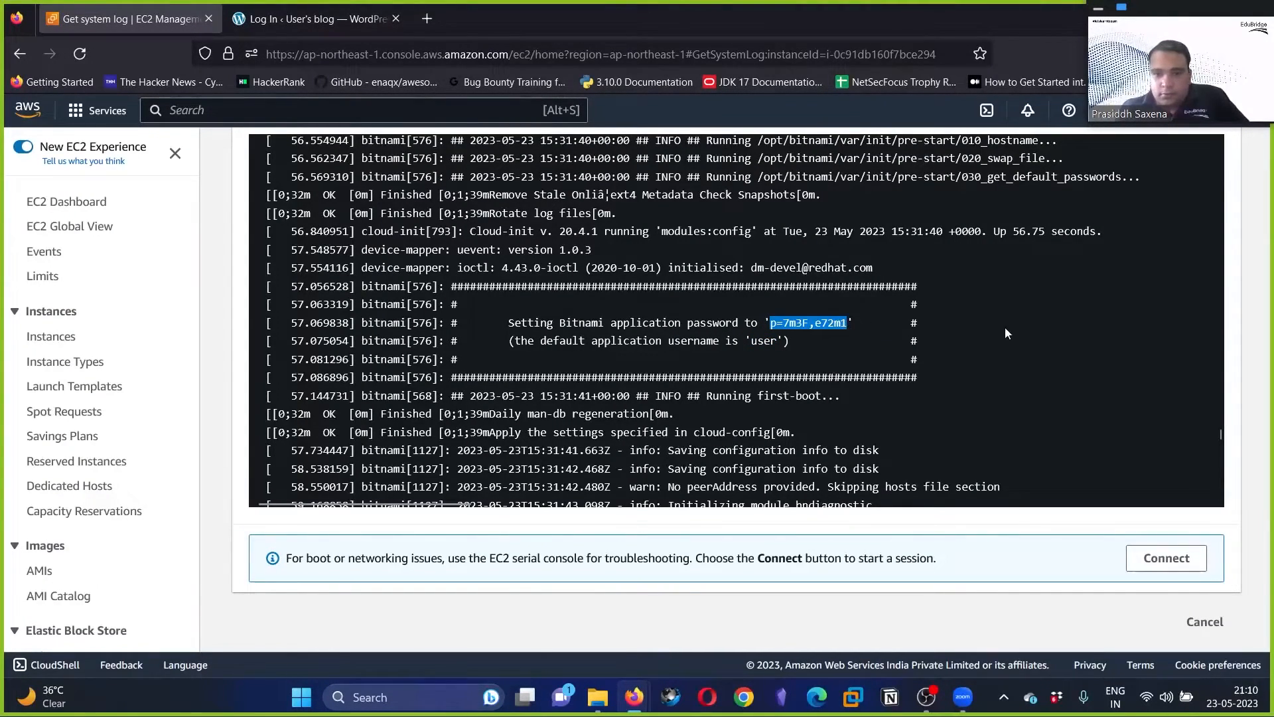
click(312, 18)
click(620, 371)
key(ctrl+v)
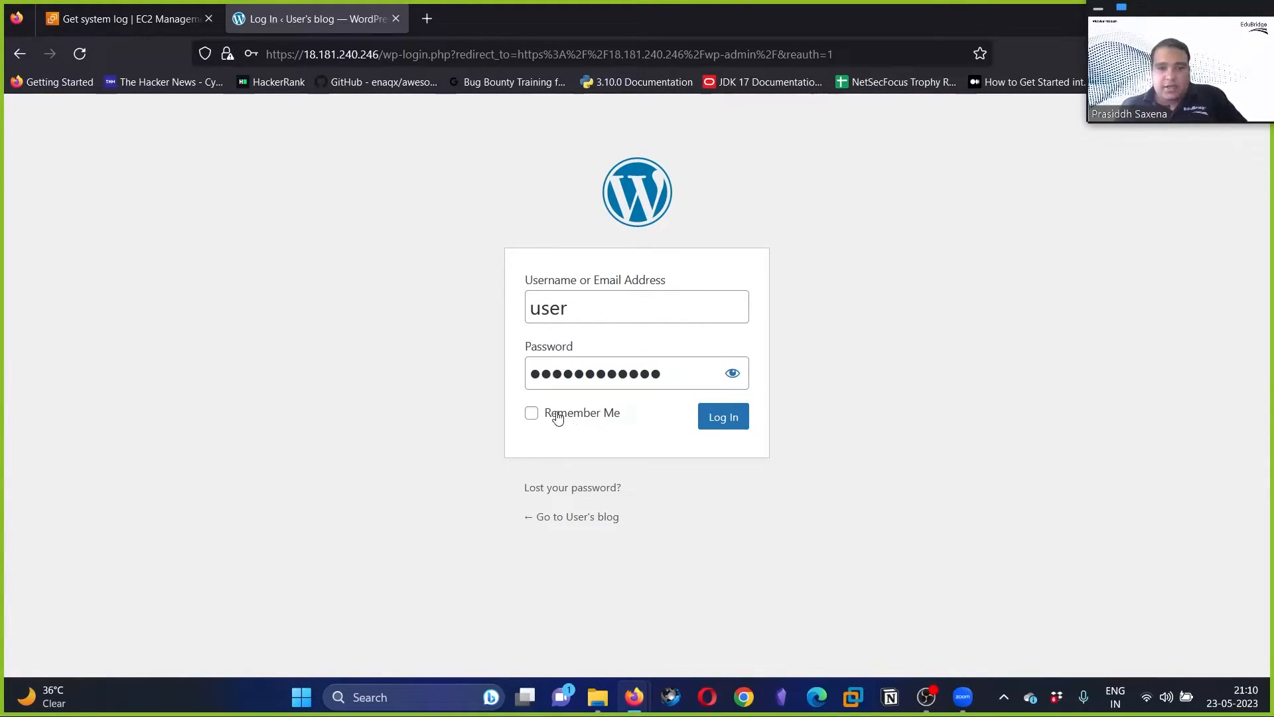
- Log in to WordPress with Remember Me enabled, without saving the login in the browser, and dismiss the Jetpack setup notice
click(557, 417)
click(735, 417)
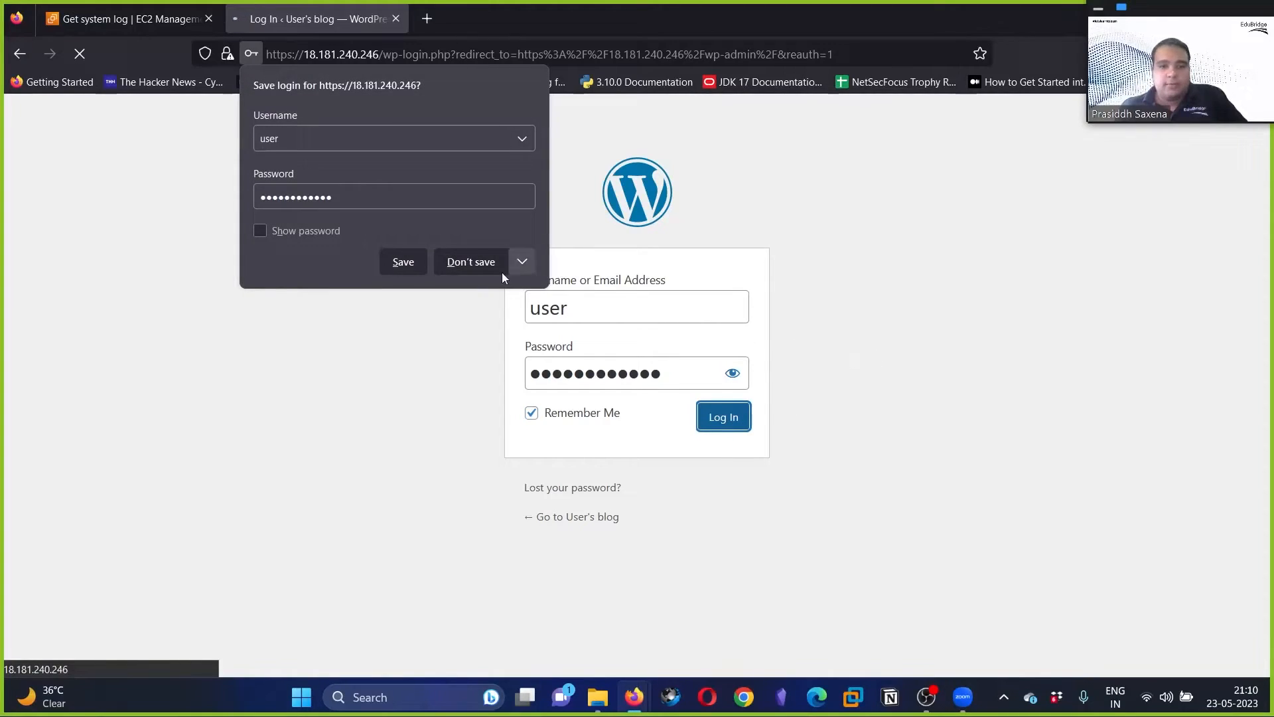
click(483, 264)
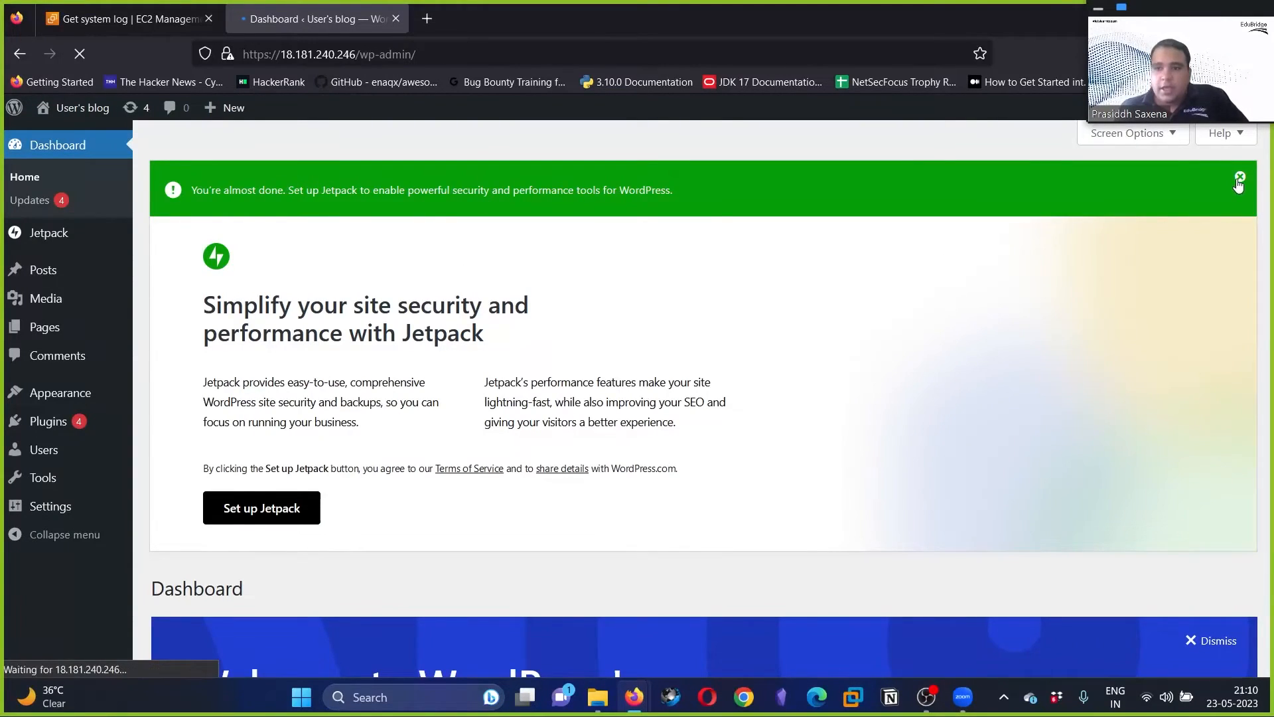
click(1239, 179)
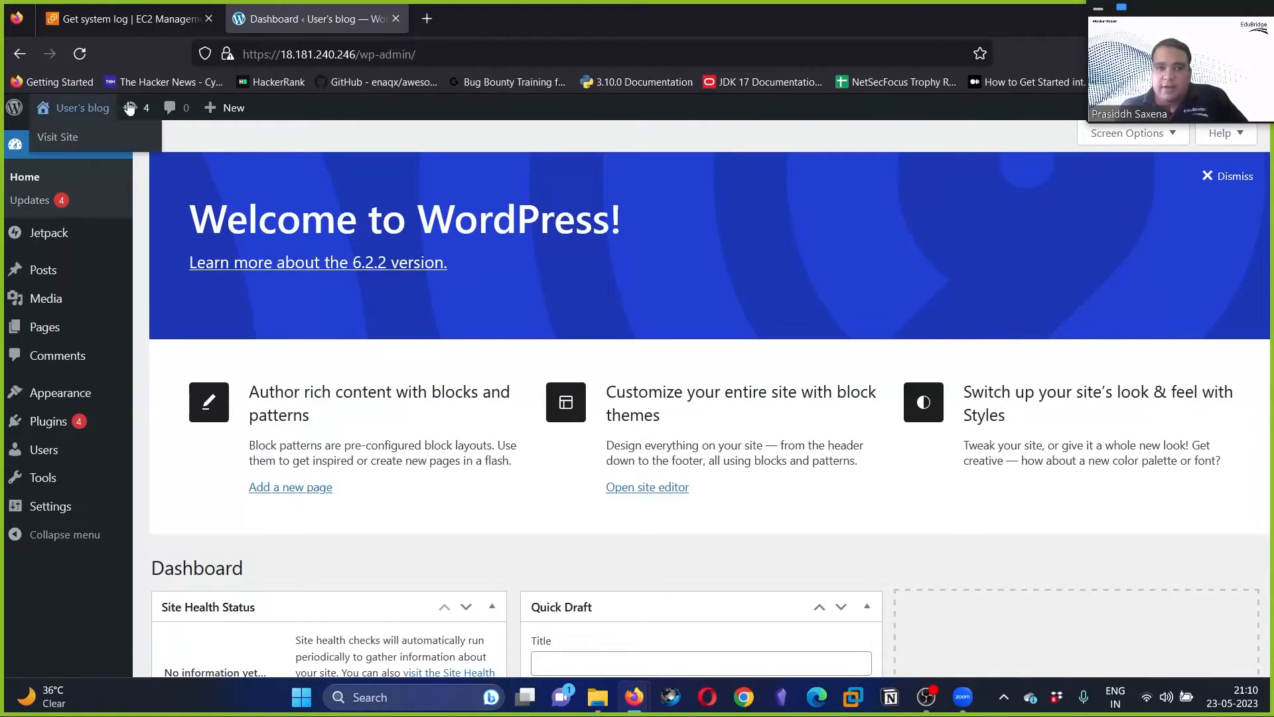
- Visit the User's blog site from the dashboard and open it in the site editor
mouse_move(80, 108)
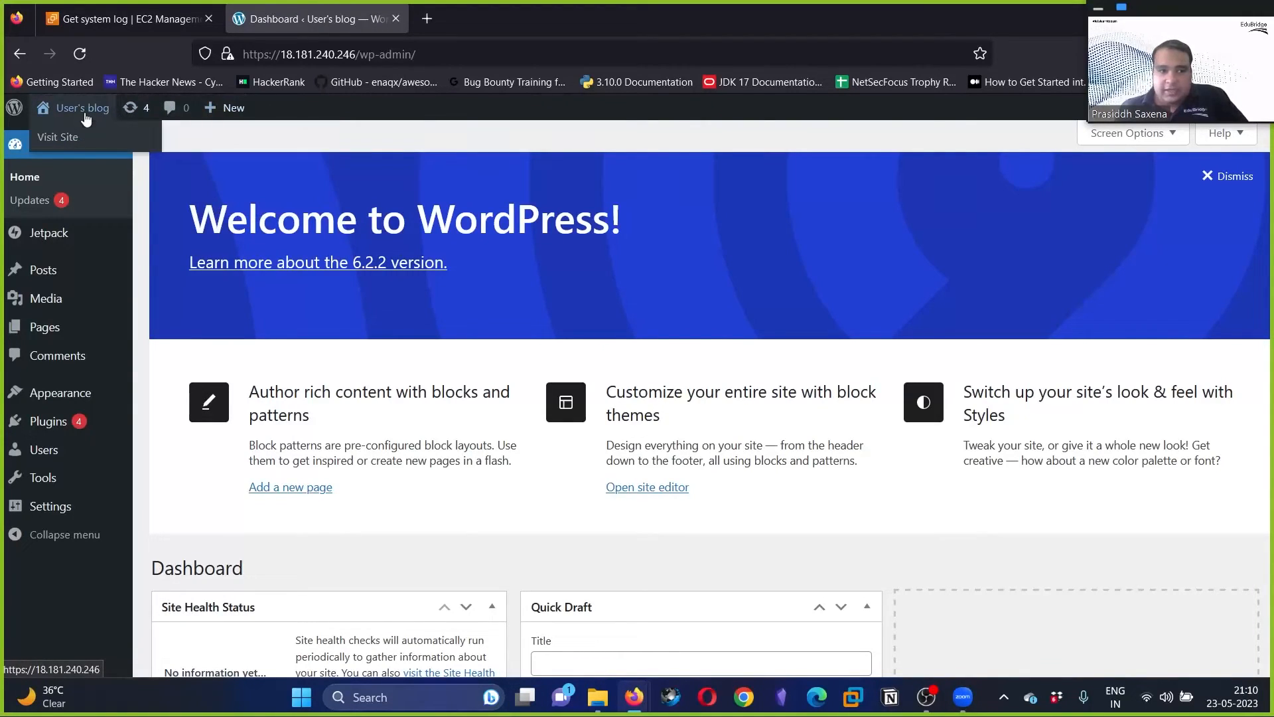
click(61, 137)
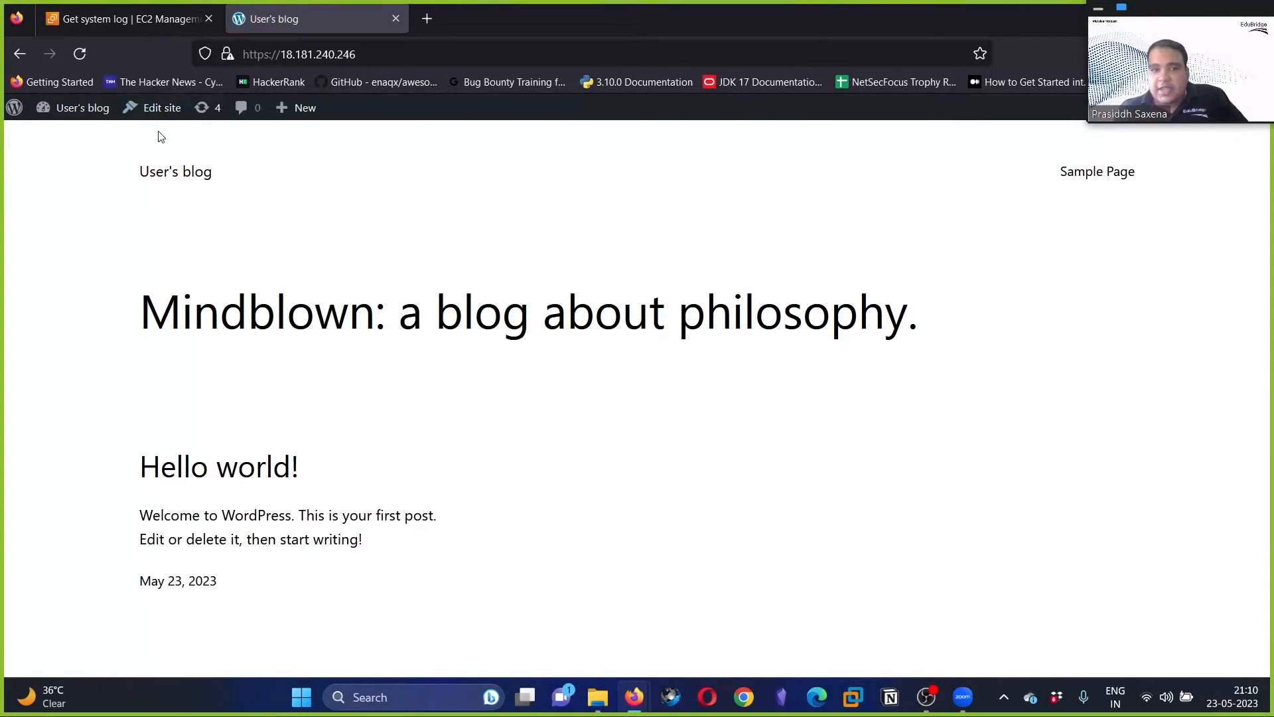
click(164, 118)
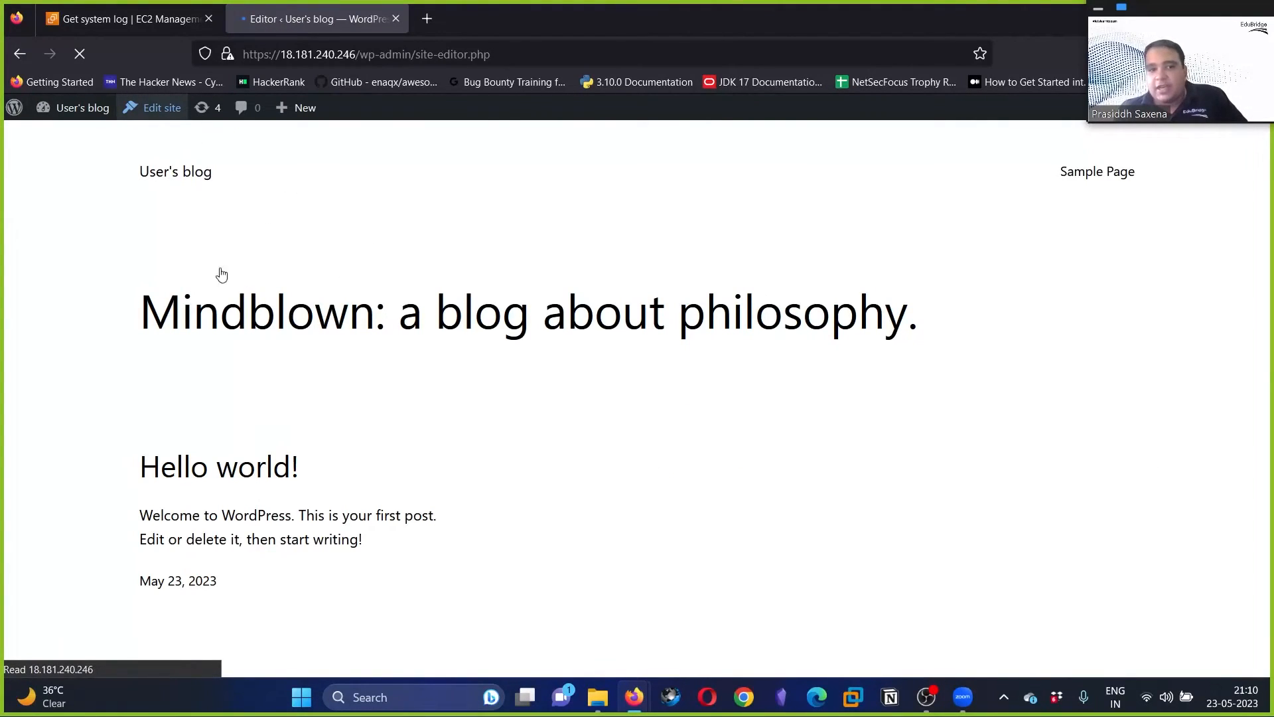